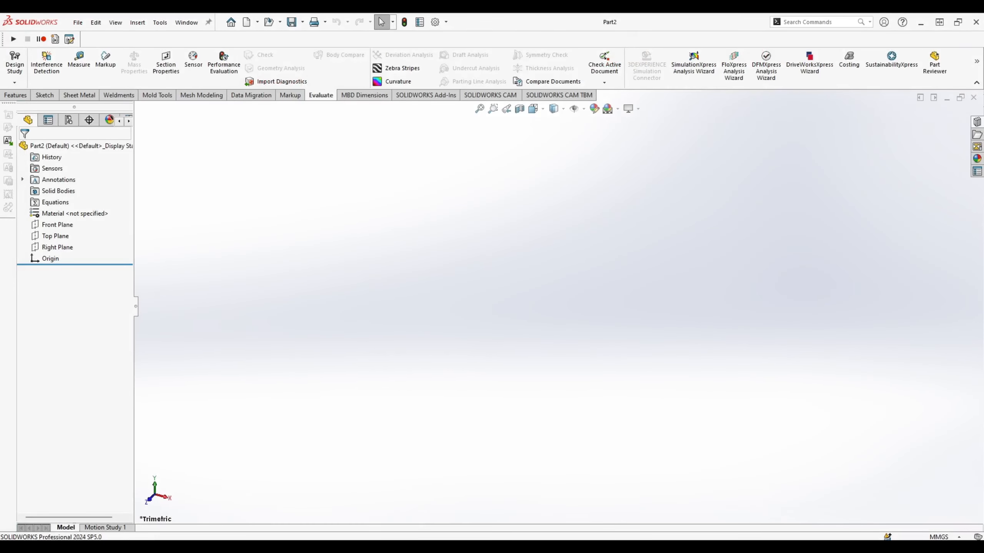
Step: Open the part's equation manager and add a global variable A equal to 1.5
right_click(48, 203)
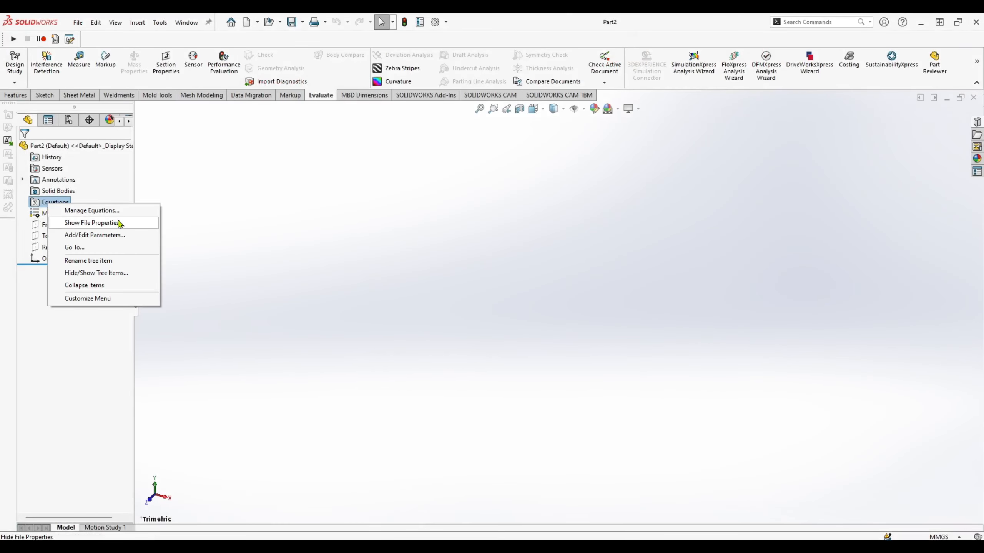
click(97, 217)
click(112, 73)
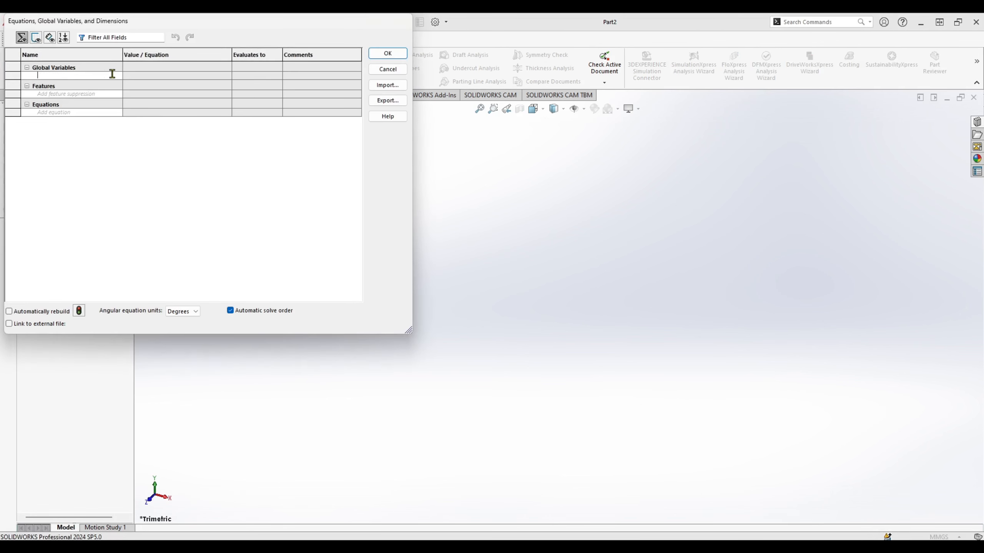
text(A)
key(Tab)
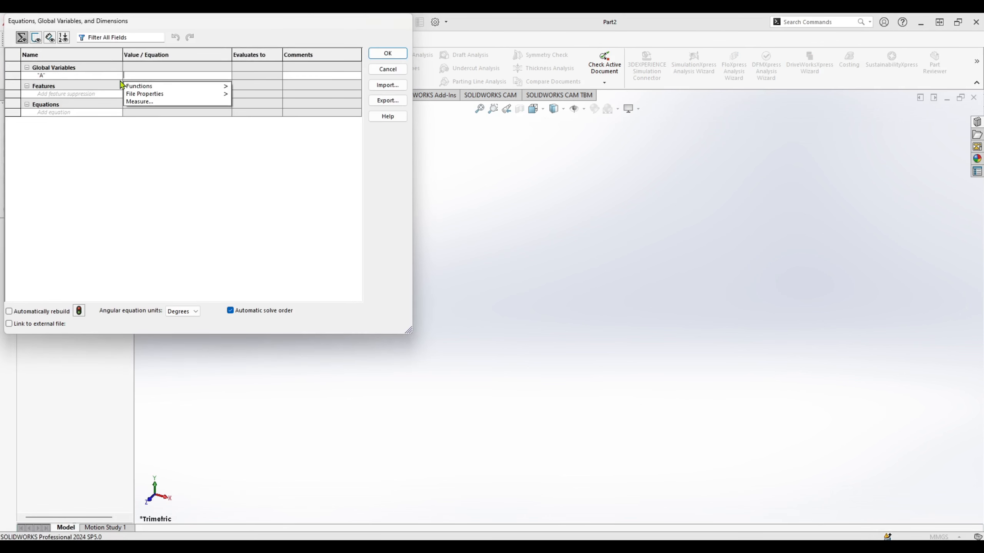
text(=1)
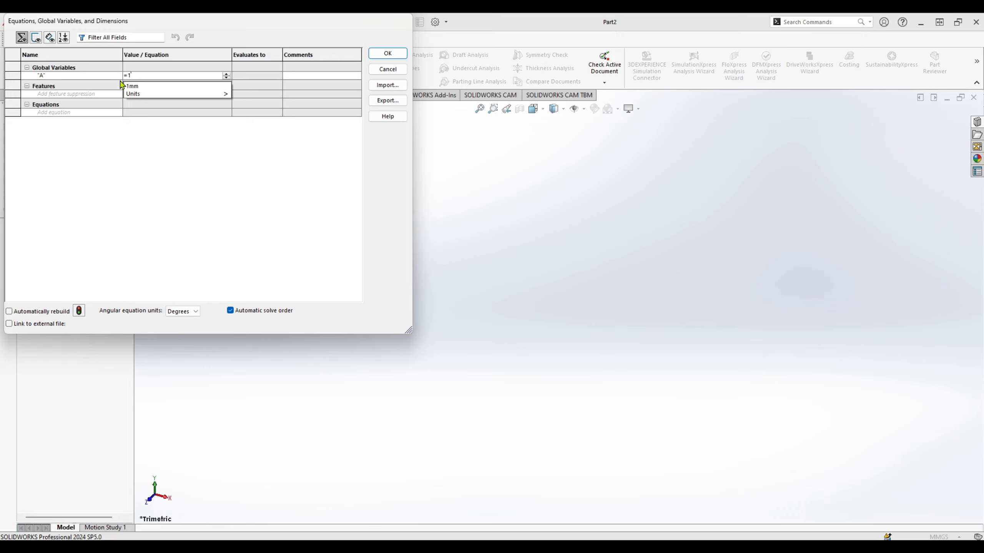
text(.5)
key(Return)
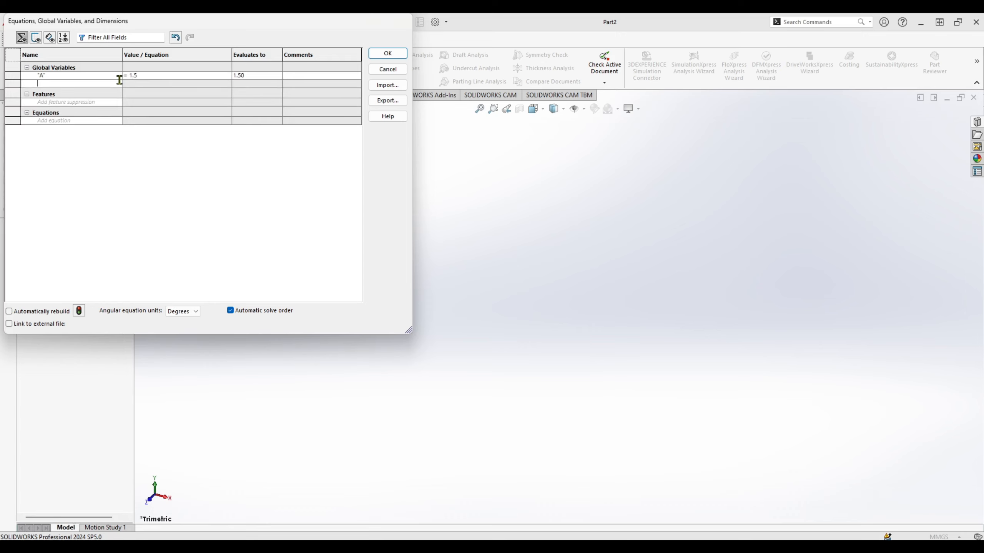
Step: Add a global variable B equal to 109 and accept the equations
text(B)
key(Tab)
text(=1)
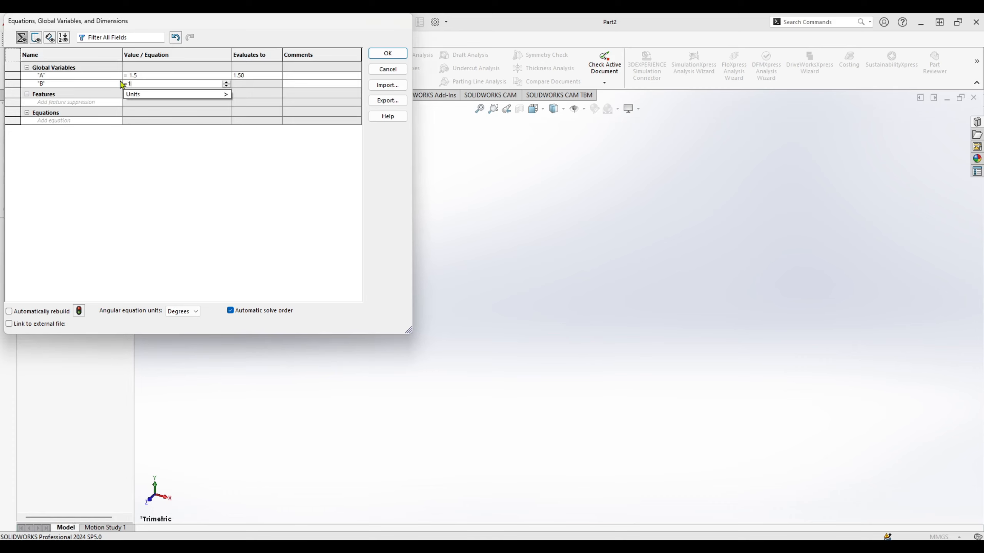
text(09)
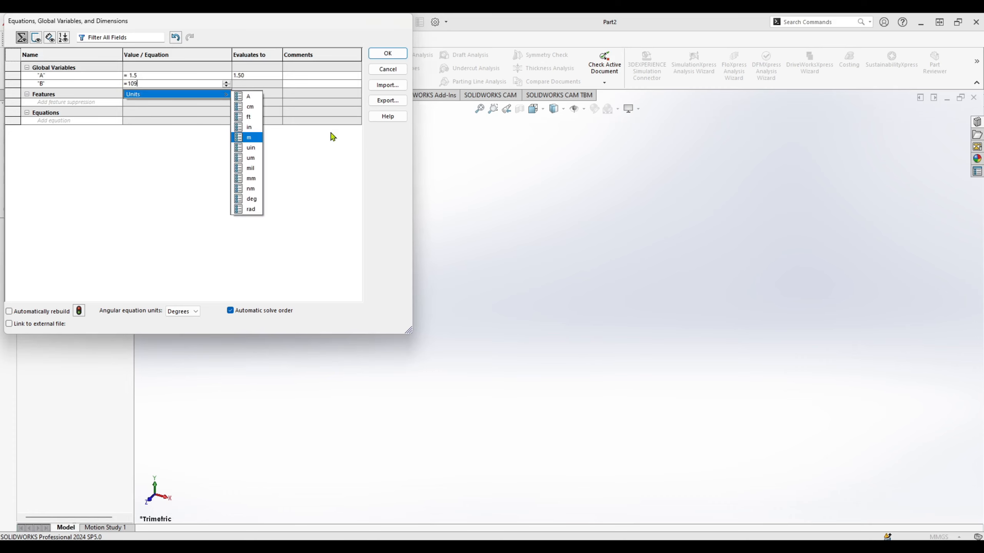
text(m)
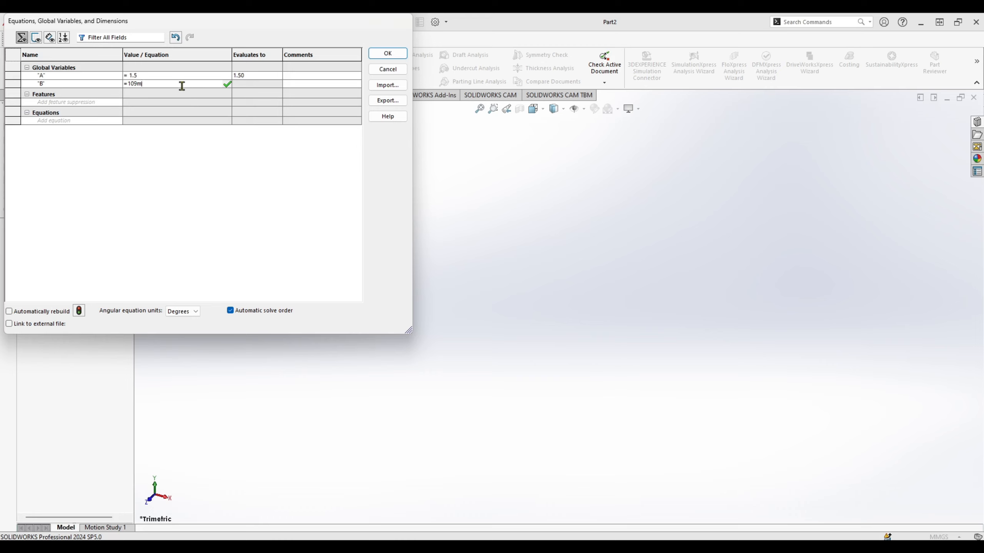
key(BackSpace)
click(388, 54)
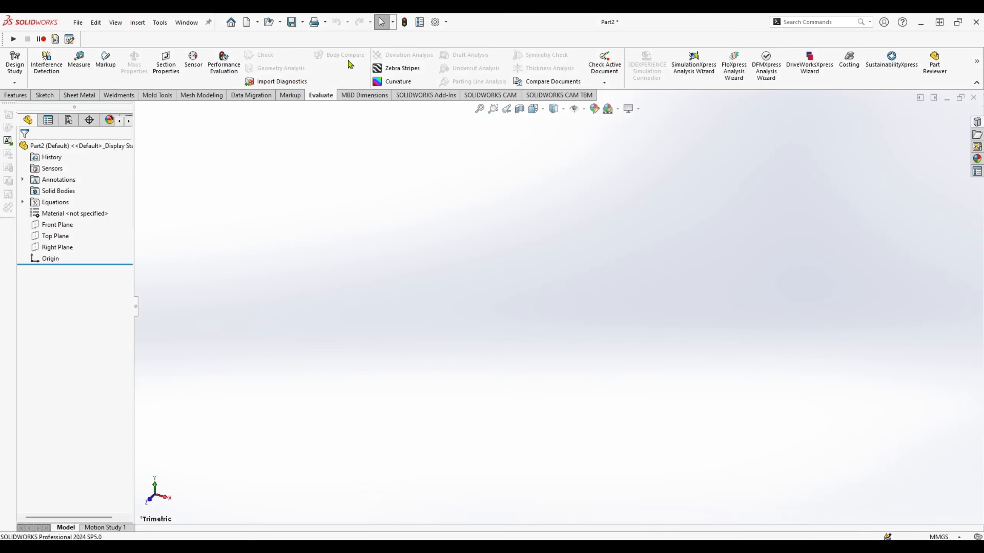
Step: Sketch a center rectangle on the Front Plane from the origin, 31 mm high and about 126 mm wide, with both dimensions added
key(l)
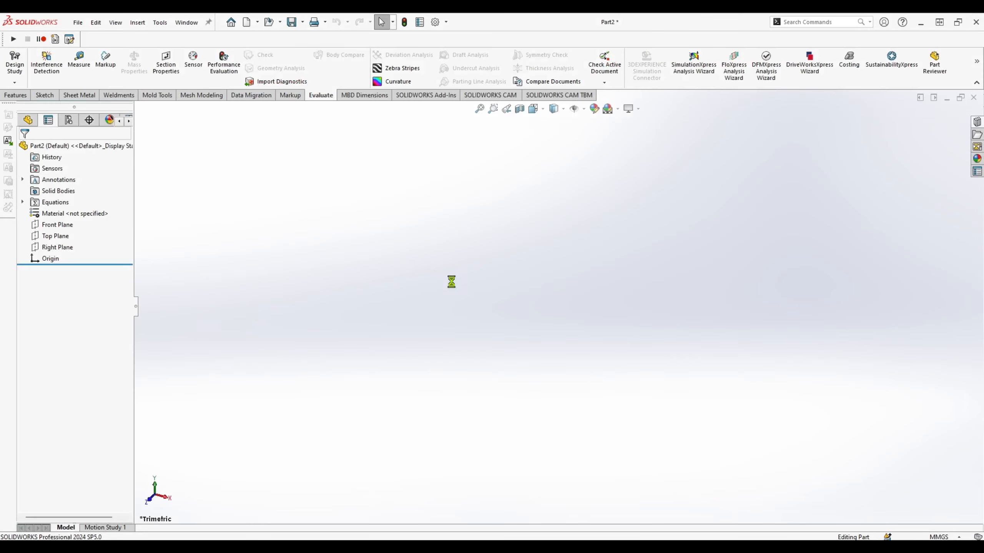
click(486, 209)
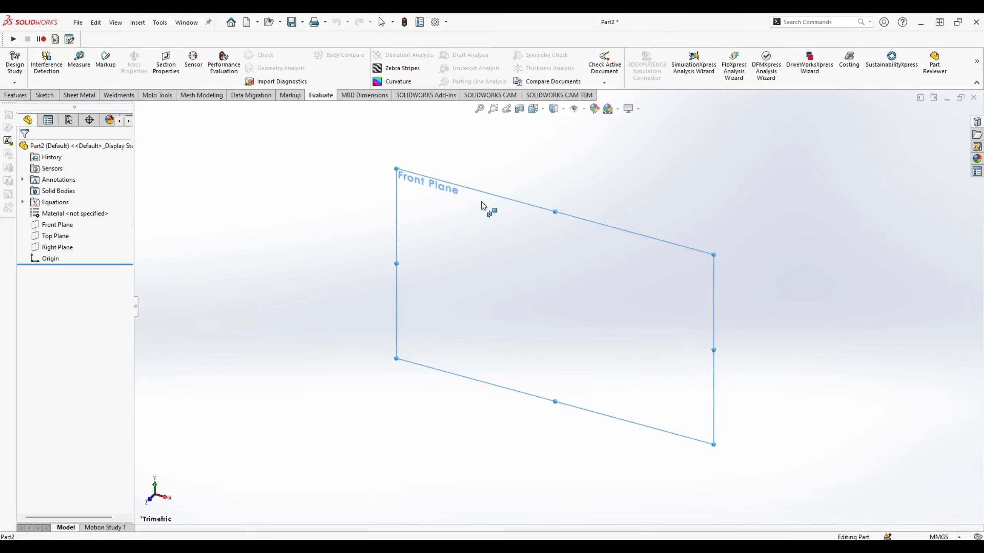
click(557, 306)
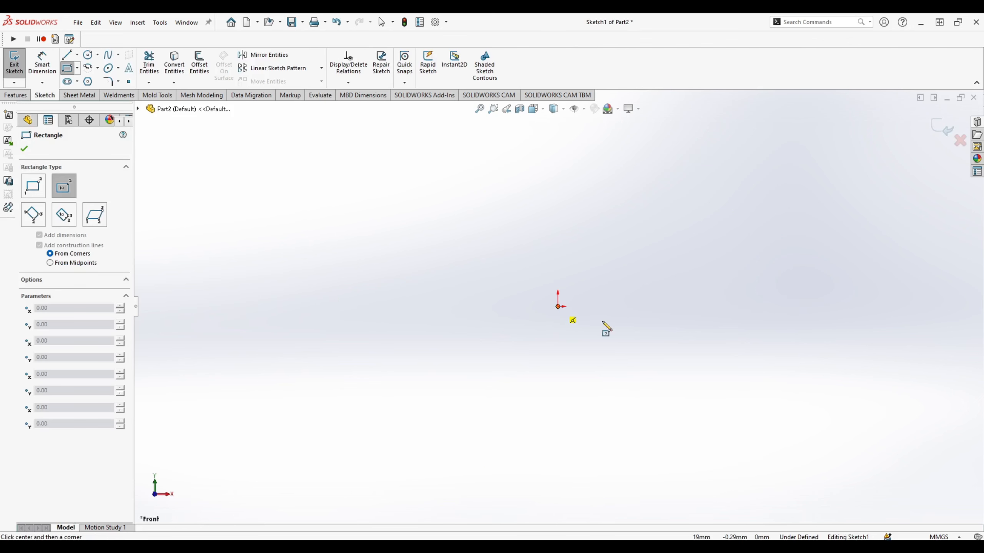
text(31)
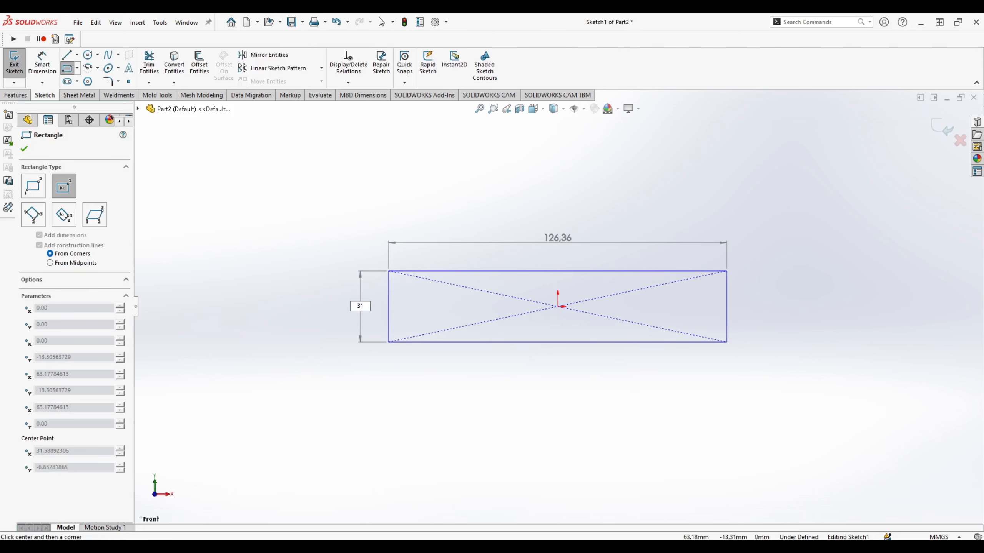
key(Return)
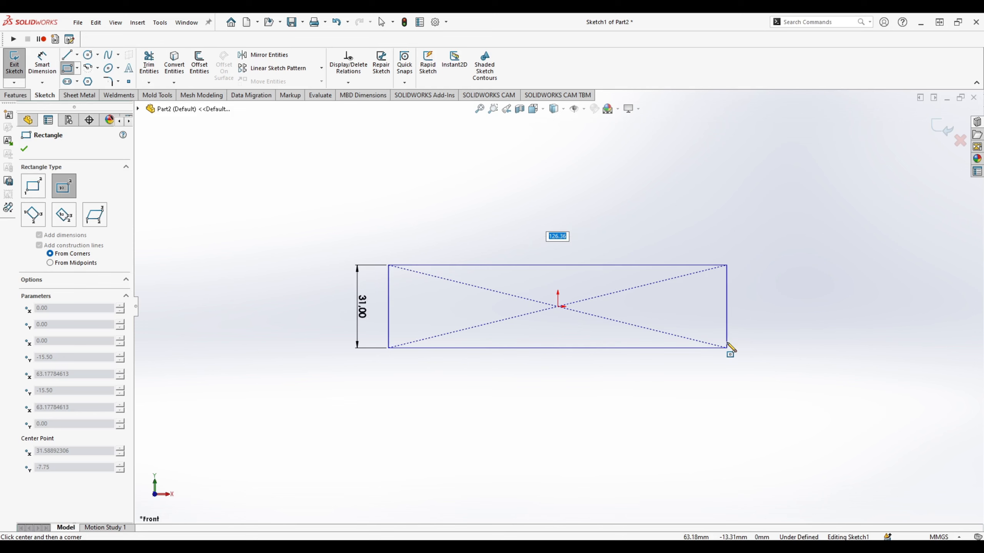
key(Return)
key(Escape)
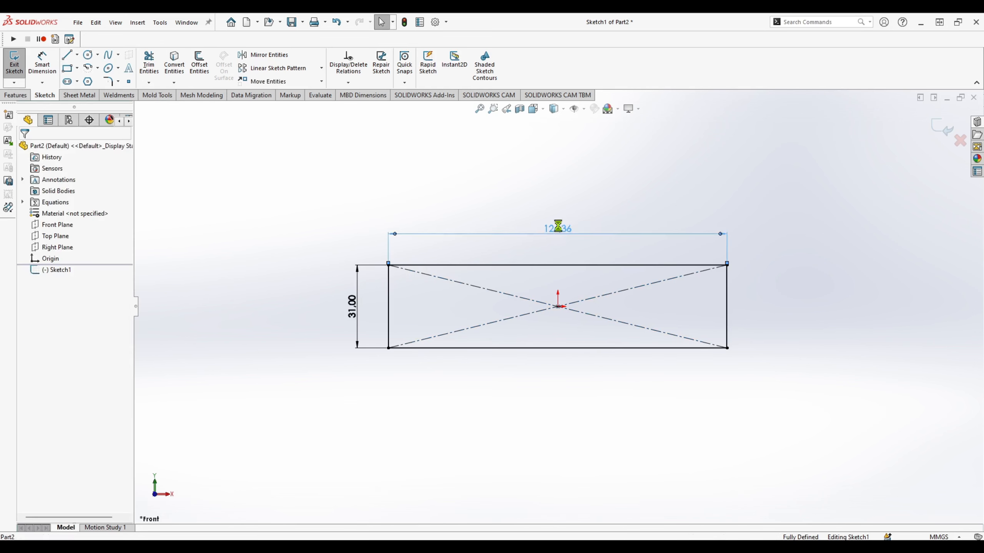
Step: Link the rectangle's width dimension to the global variable B
double_click(561, 228)
text(=)
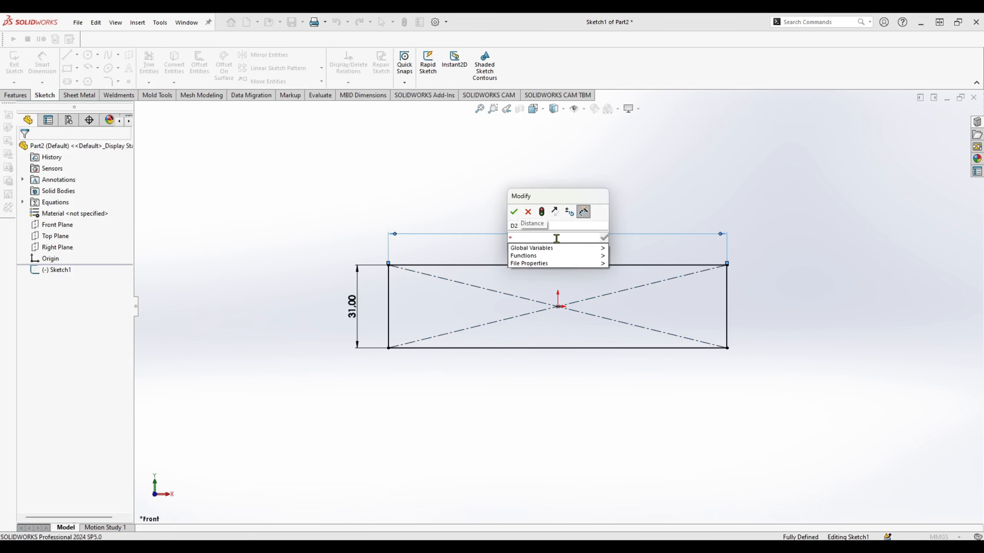
text(b)
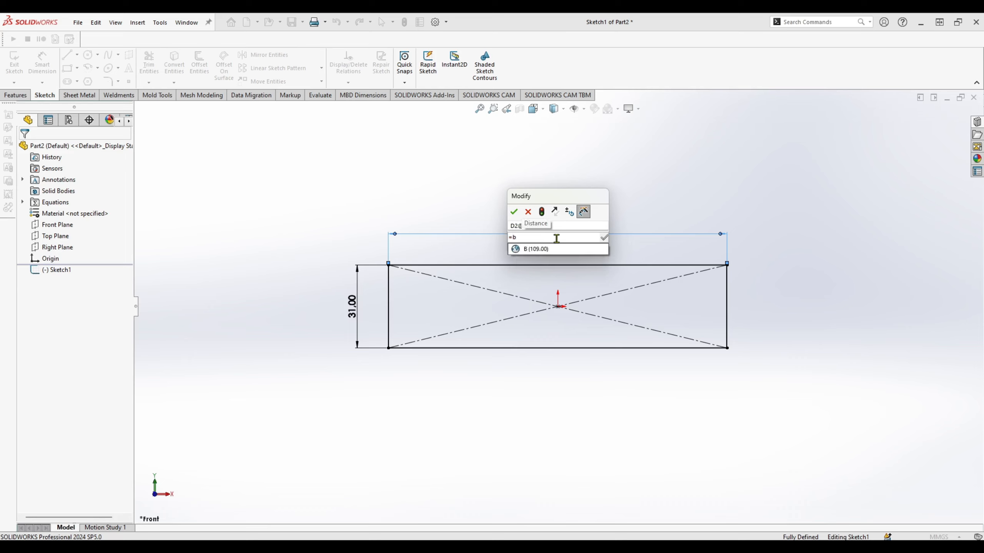
key(Down)
key(Return)
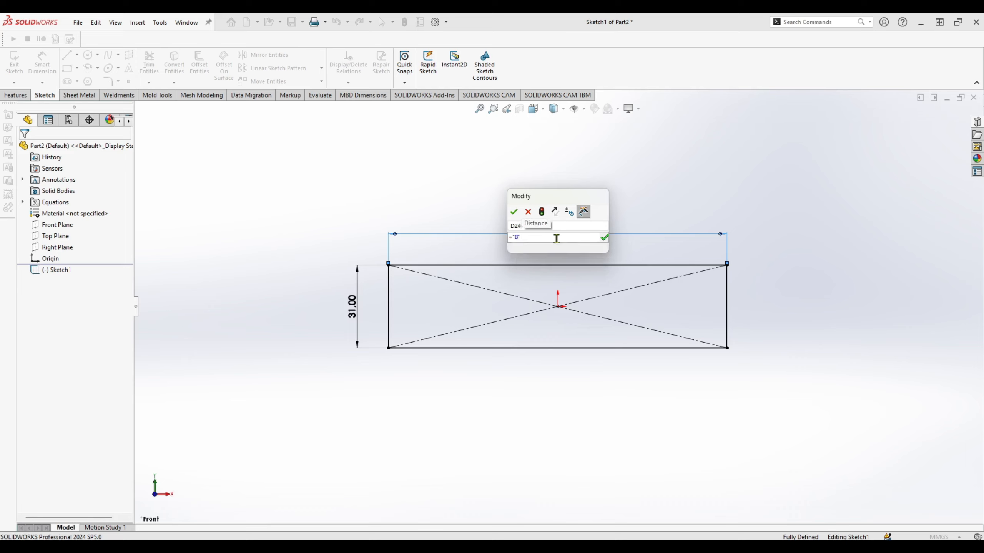
key(Return)
key(Return)
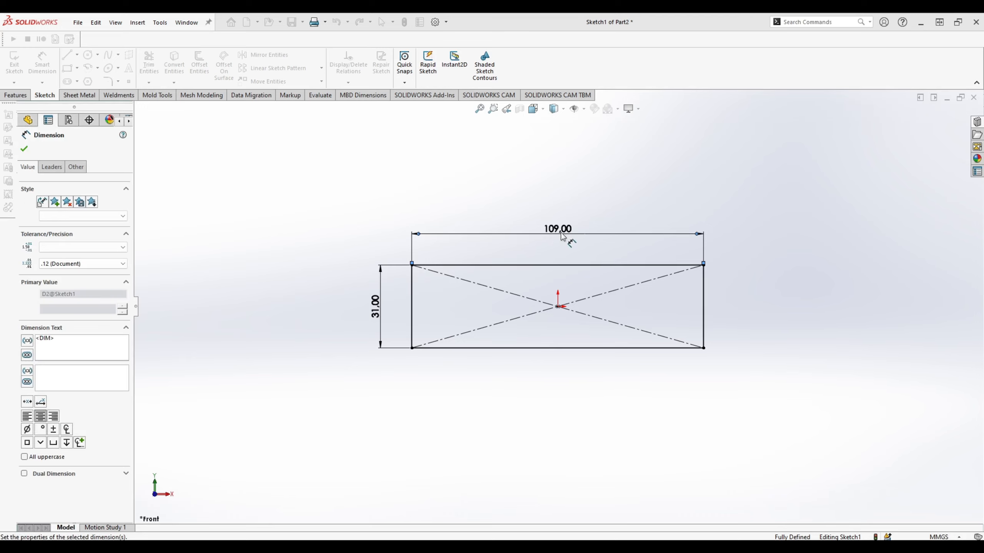
click(678, 187)
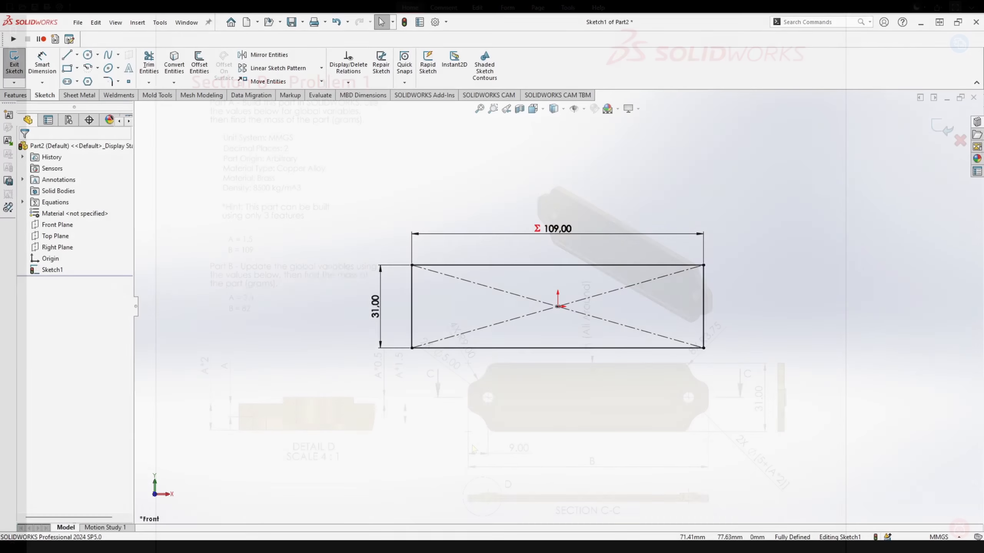
Step: Draw a 9 mm horizontal construction line inward from the midpoint of the rectangle's left edge
key(l)
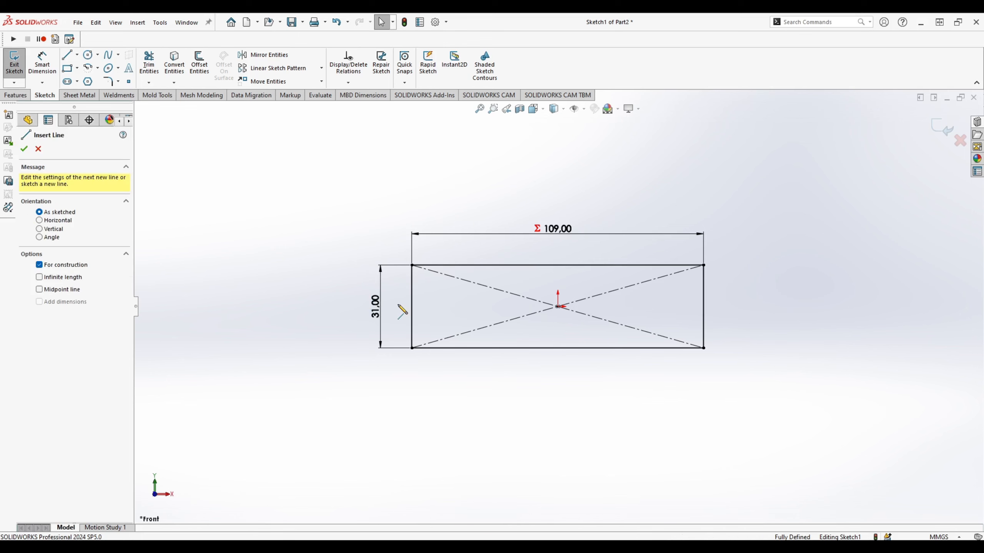
click(412, 306)
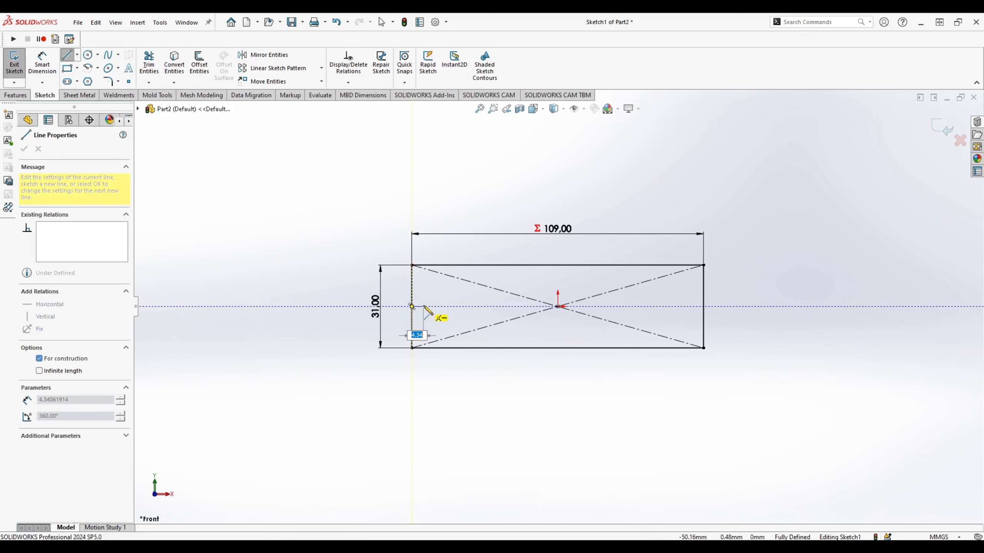
text(9)
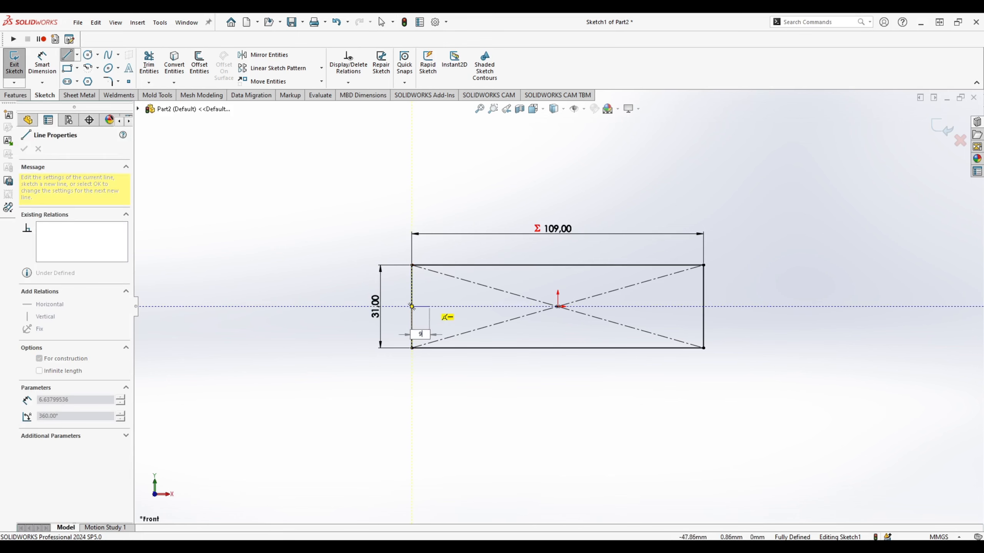
key(Return)
key(Escape)
Step: Draw a horizontal construction line inward from the right edge's midpoint and make it equal in length to the left construction line
key(l)
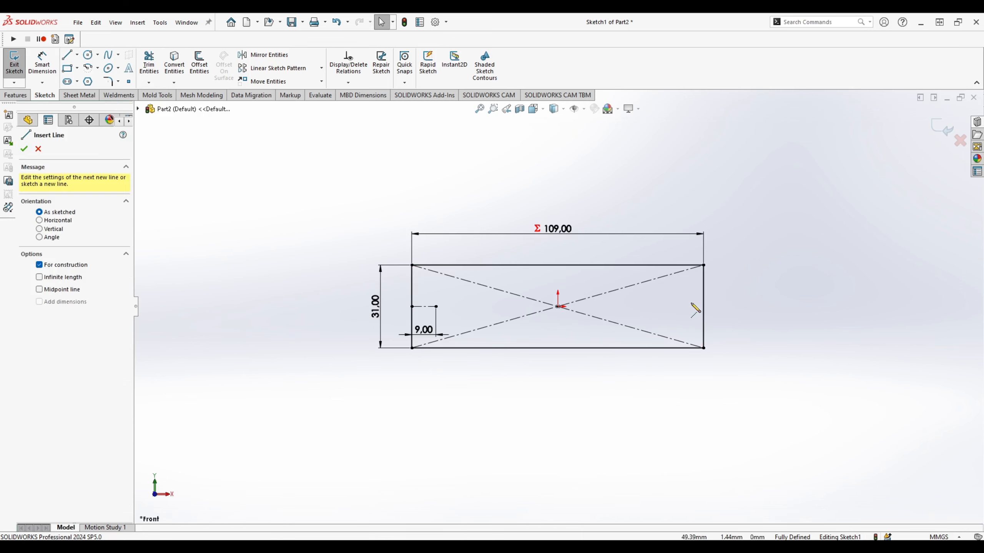
click(703, 307)
click(678, 306)
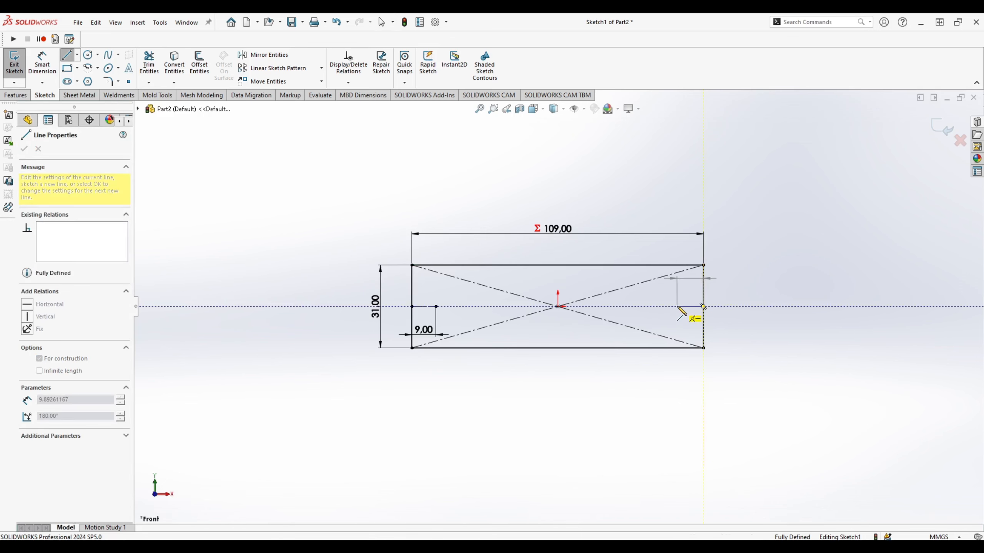
key(Escape)
click(687, 307)
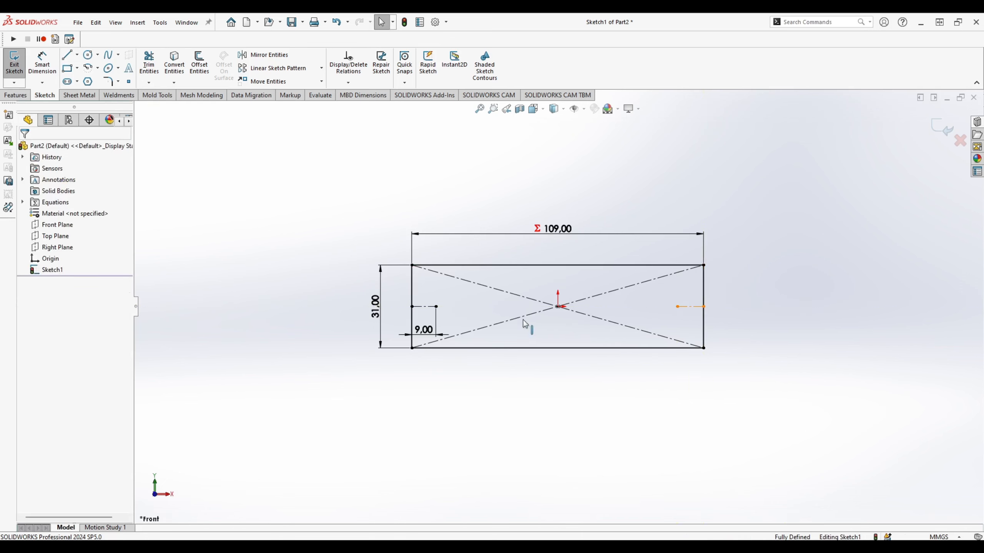
ctrl+click(424, 307)
click(44, 375)
key(Escape)
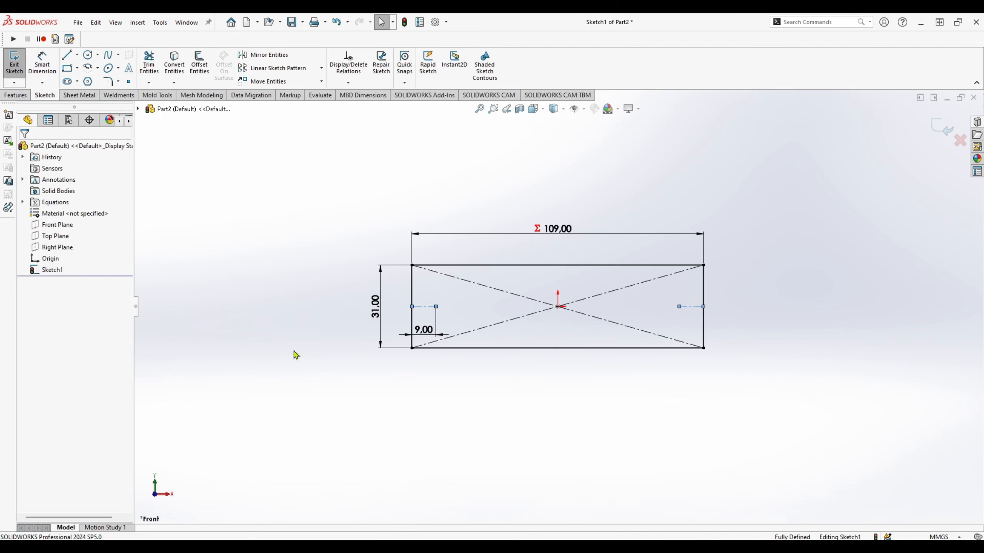
Step: Sketch a 5 mm diameter circle centered on the inner end of the left construction line
key(c)
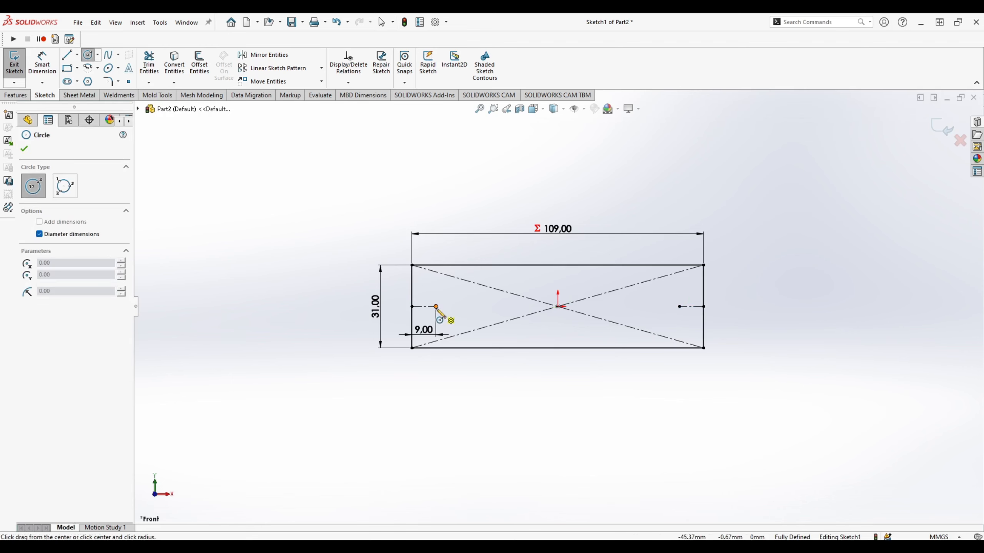
click(435, 307)
text(5)
key(Return)
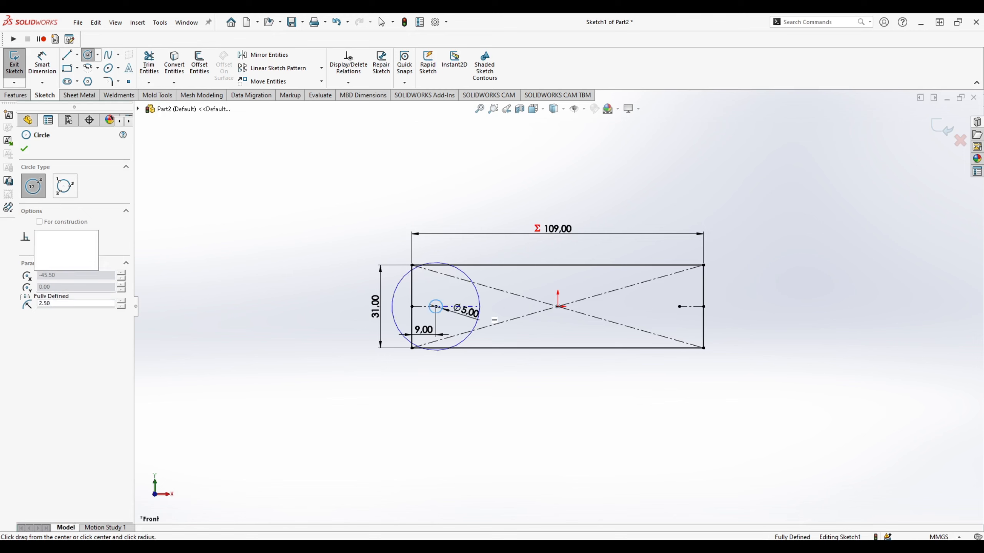
Step: Sketch a circle on the inner end of the right construction line and make it equal to the 5 mm circle
click(679, 307)
click(684, 320)
key(Escape)
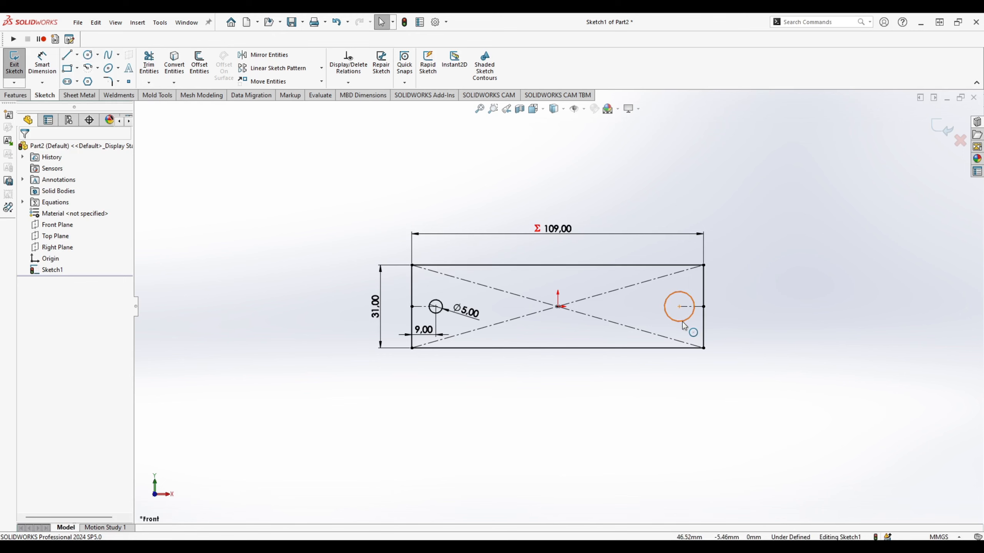
click(683, 321)
ctrl+click(436, 303)
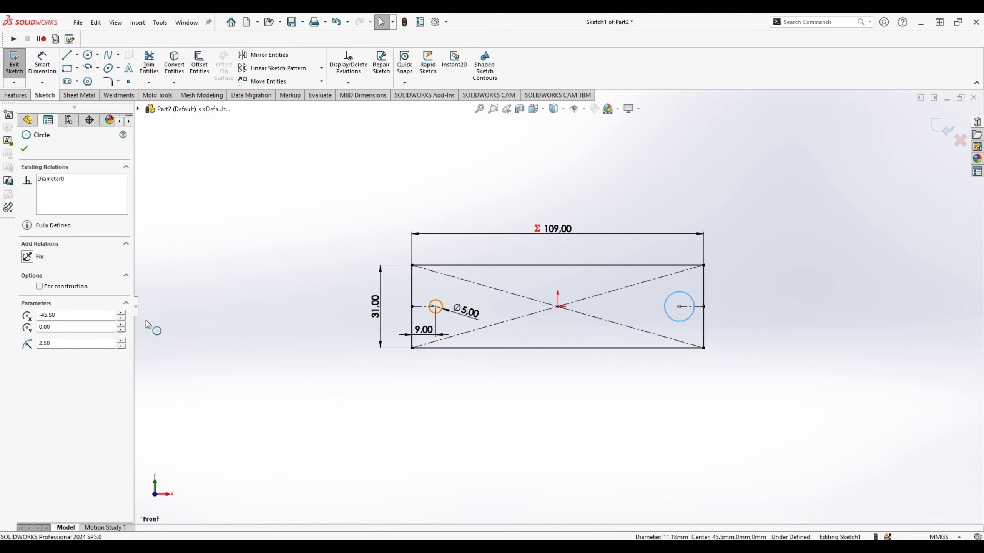
click(30, 352)
click(510, 334)
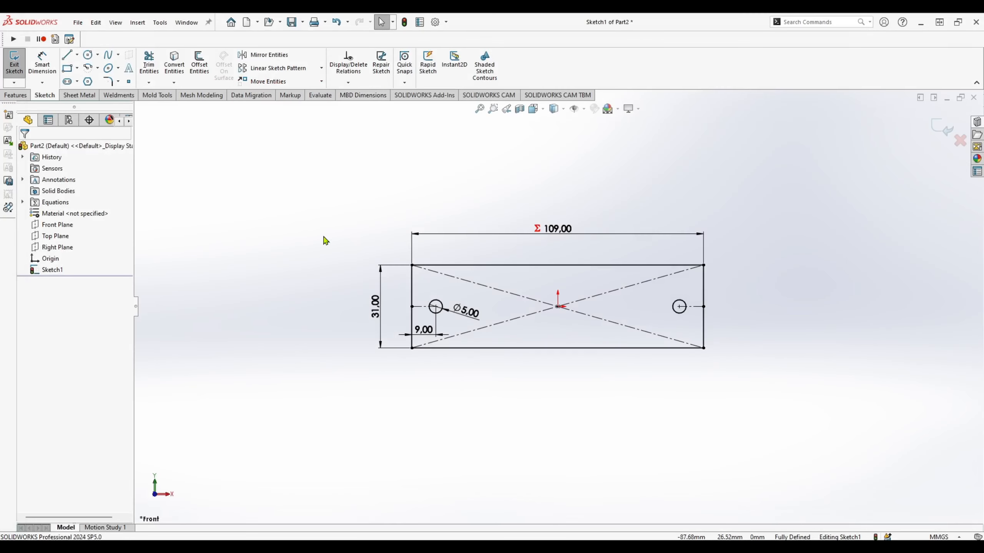
Step: Sketch an 18 mm diameter circle centered on the rectangle's upper-left corner
key(c)
click(412, 266)
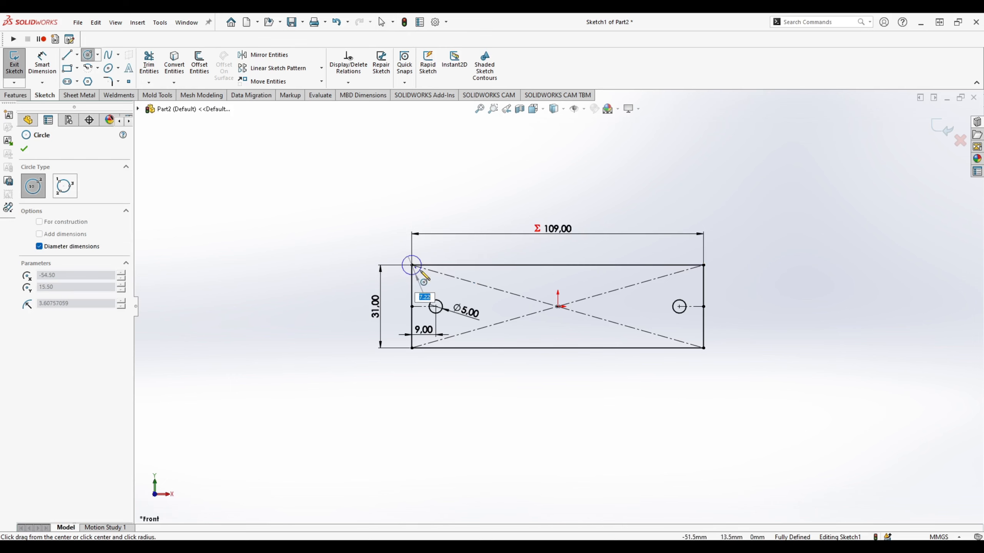
text(18)
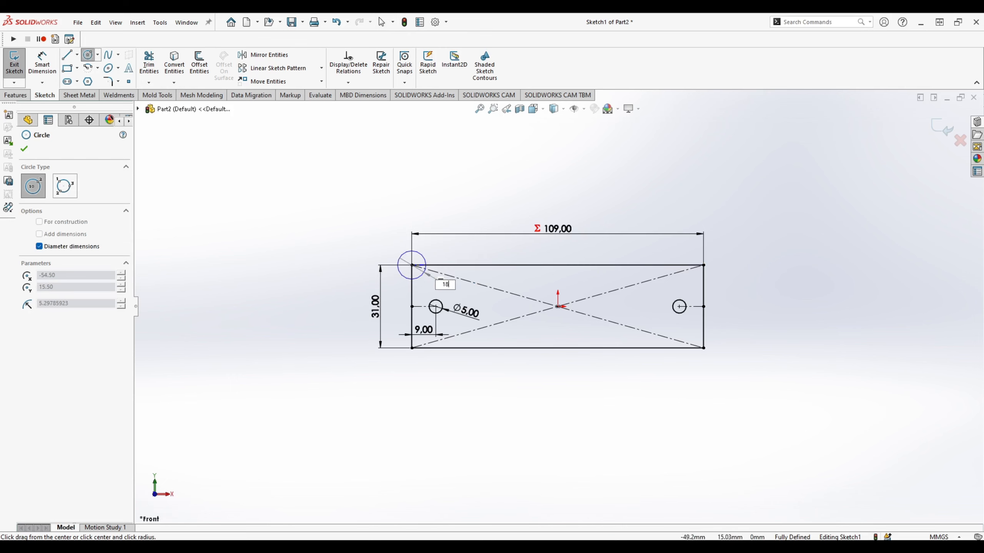
key(Return)
key(Escape)
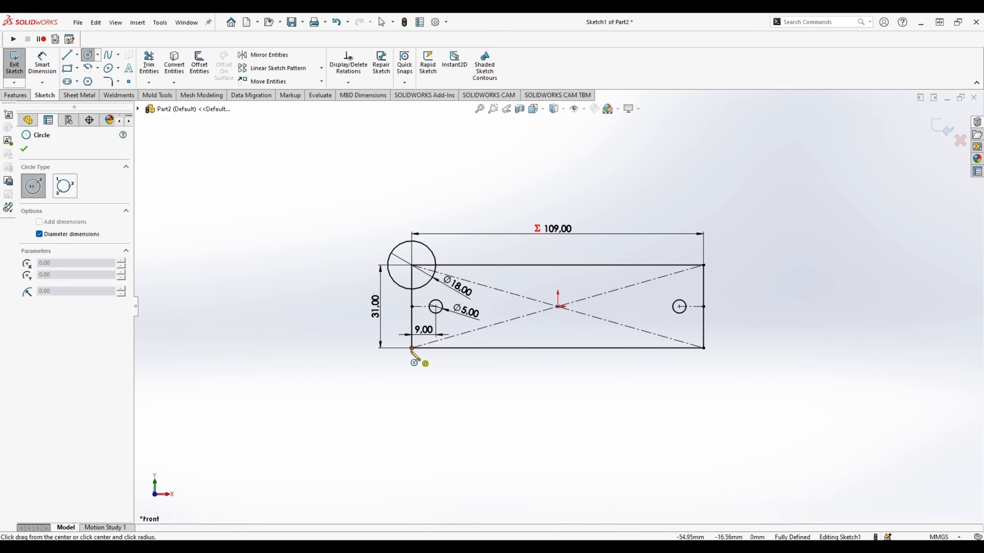
Step: Sketch one circle centered on each of the rectangle's lower-left, lower-right and upper-right corners
click(411, 348)
click(421, 372)
key(Escape)
key(Return)
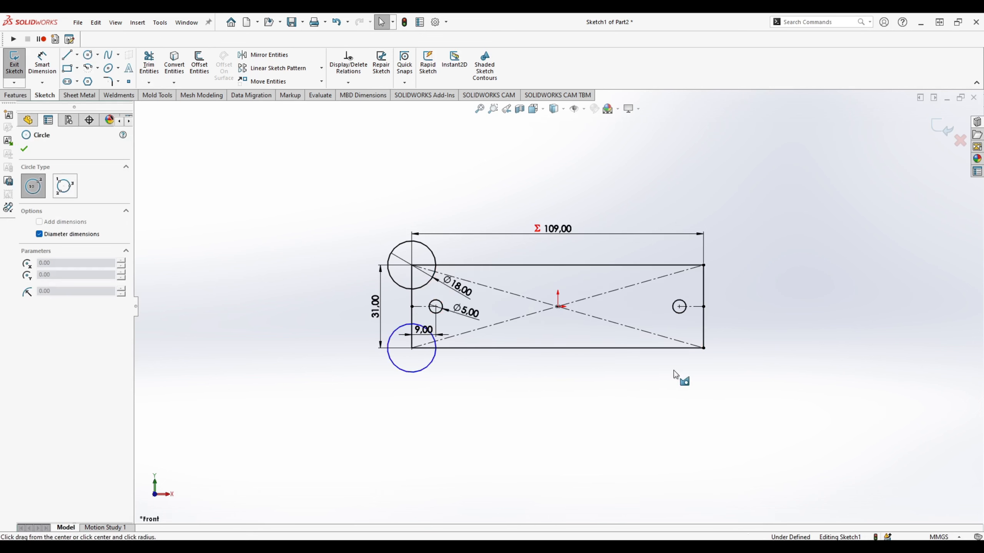
click(703, 348)
click(723, 371)
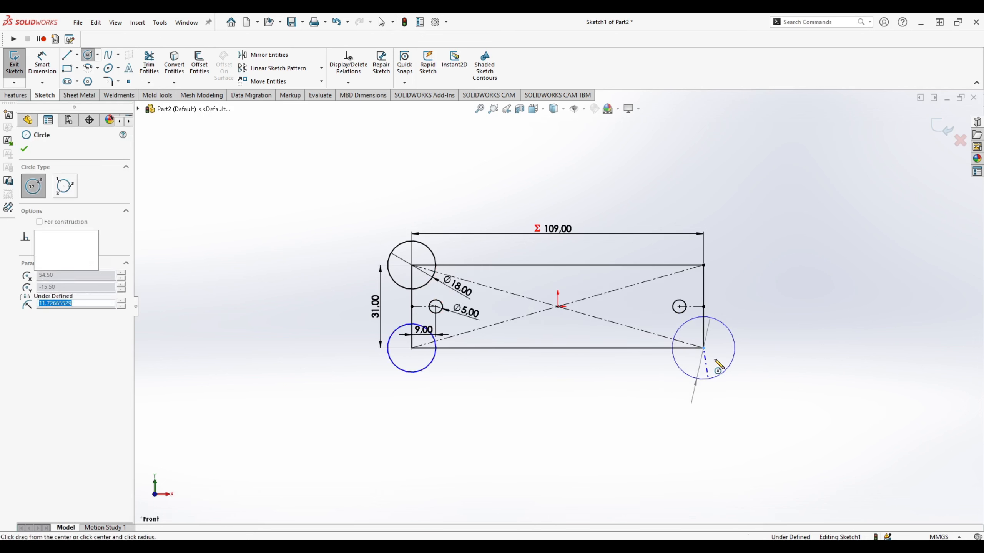
key(Escape)
key(Return)
click(703, 266)
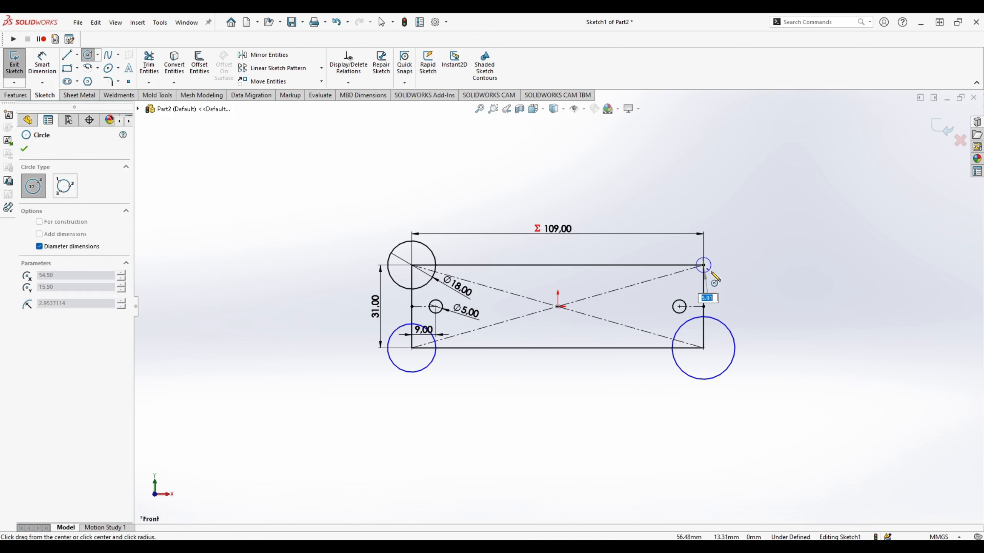
click(716, 281)
key(Escape)
Step: Make all four corner circles equal to the 18 mm circle
drag(744, 248, 722, 340)
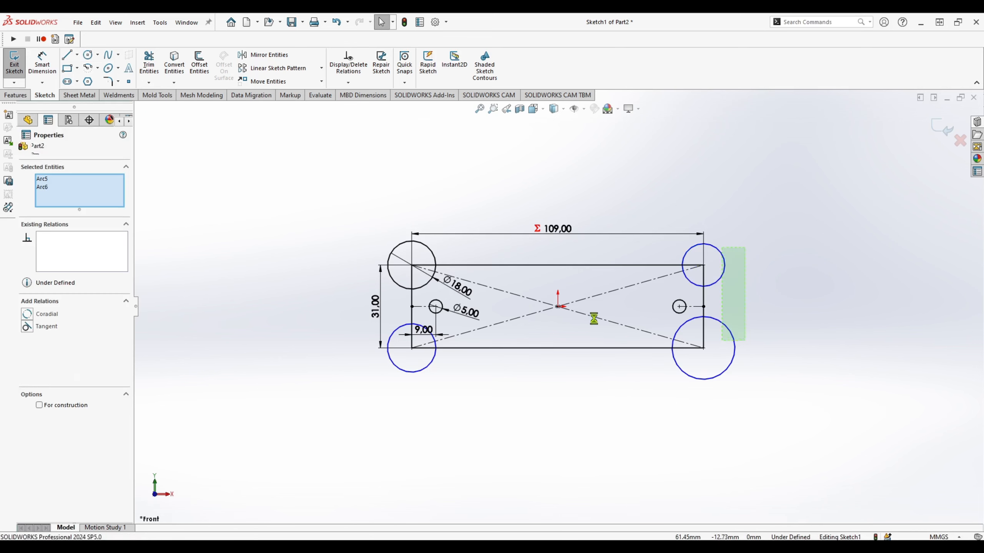
click(397, 249)
ctrl+click(405, 339)
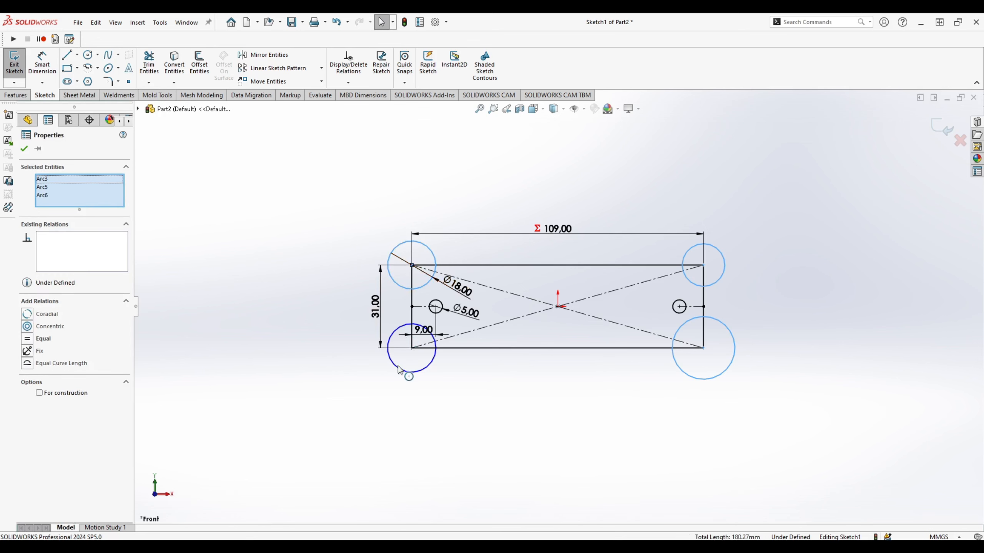
click(28, 343)
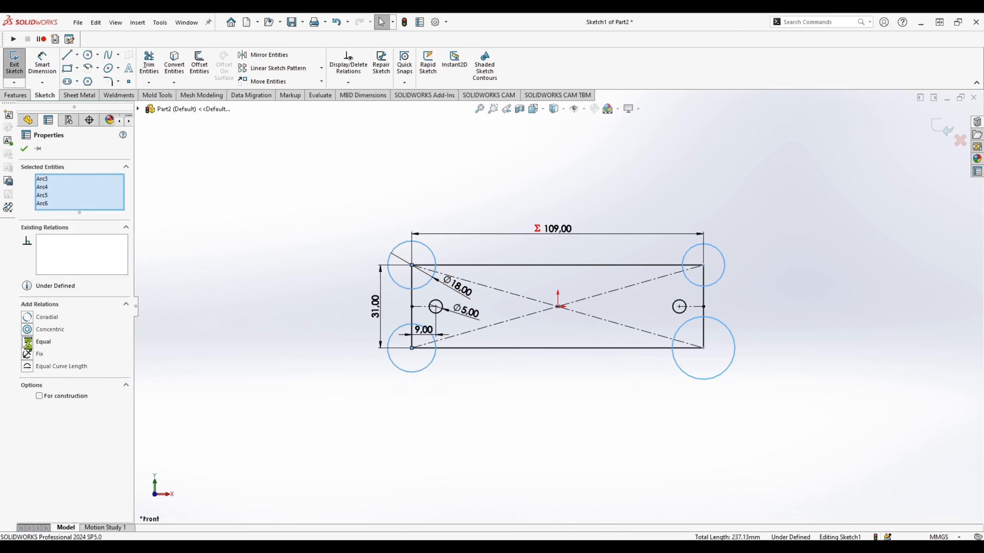
click(254, 310)
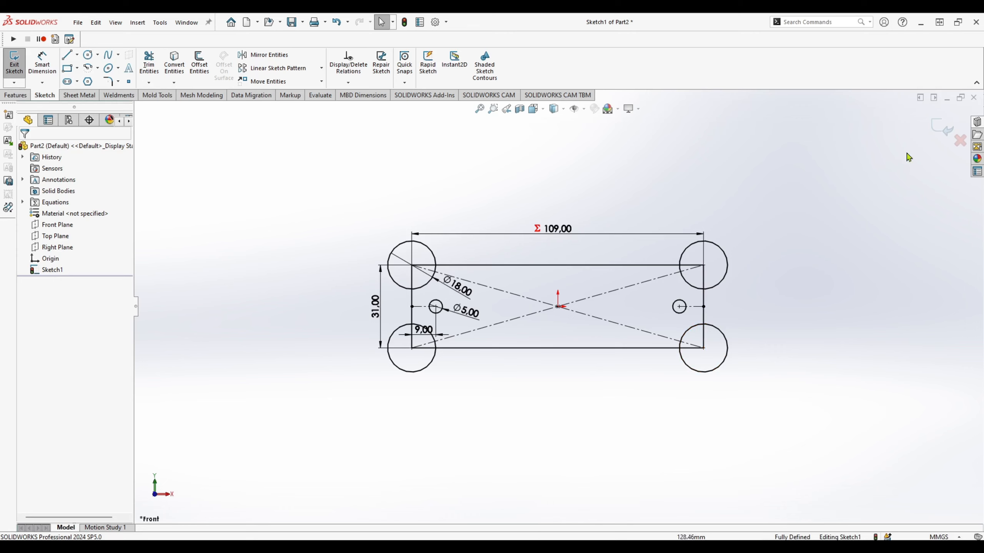
Step: Finish the sketch and extrude the plate region inside the corner circles as a blind boss with depth "A"
key(ctrl+b)
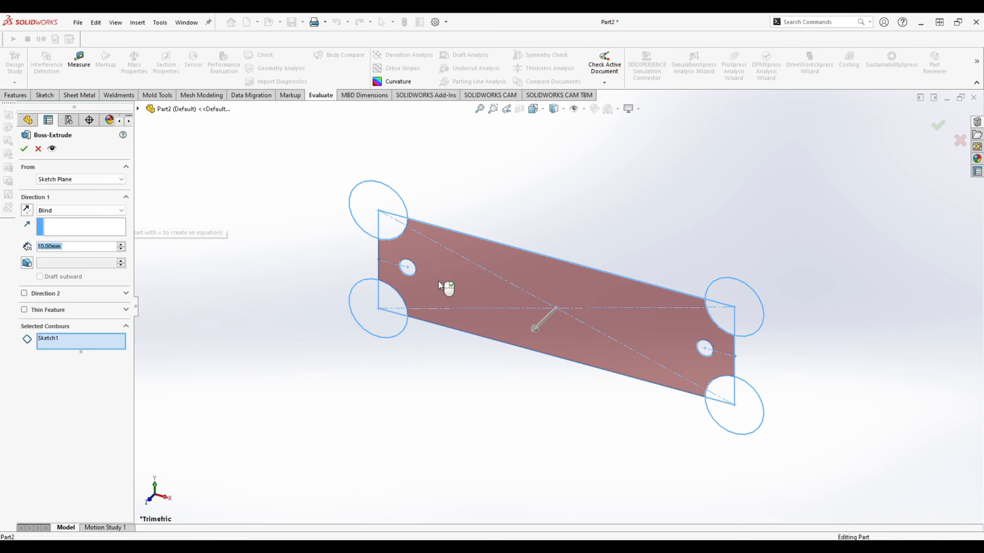
click(438, 282)
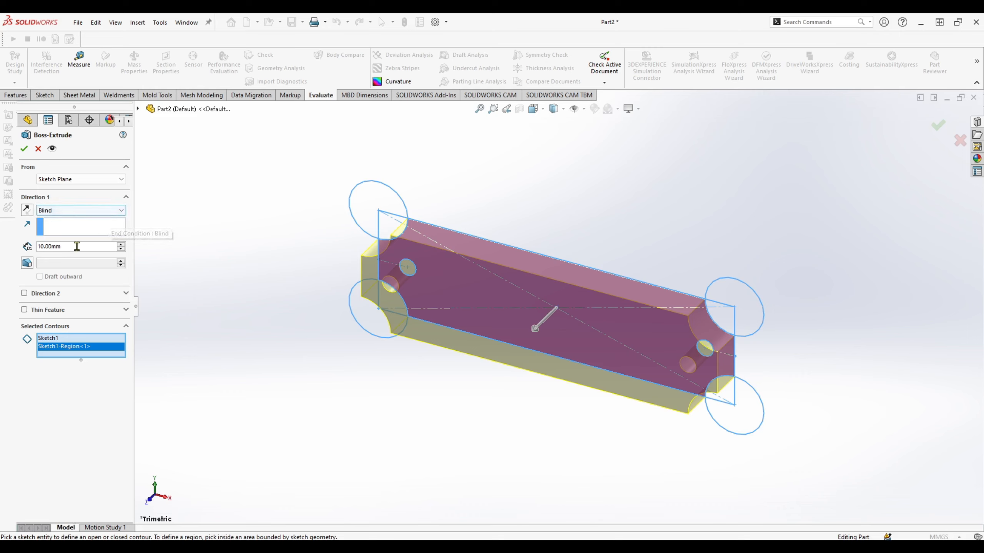
drag(68, 246, 13, 250)
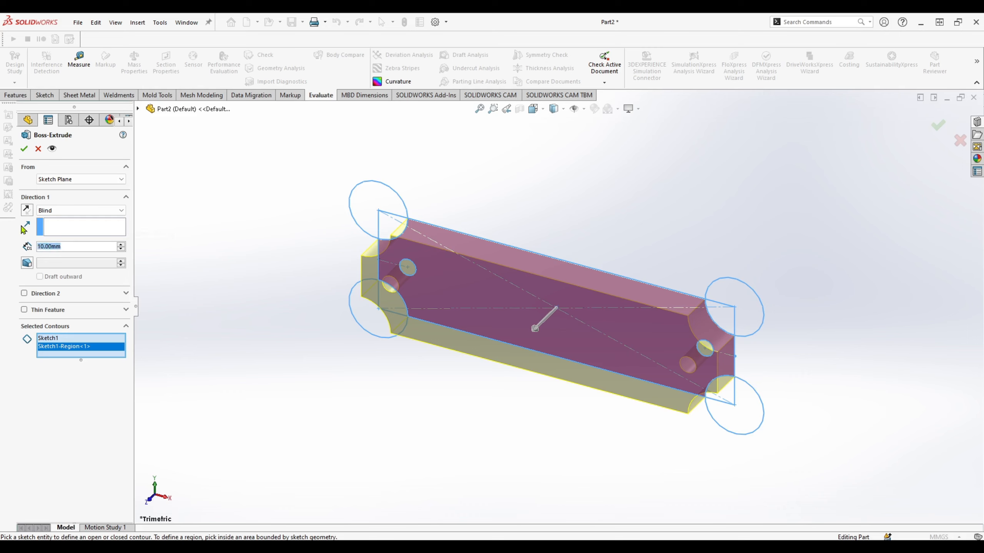
text(a)
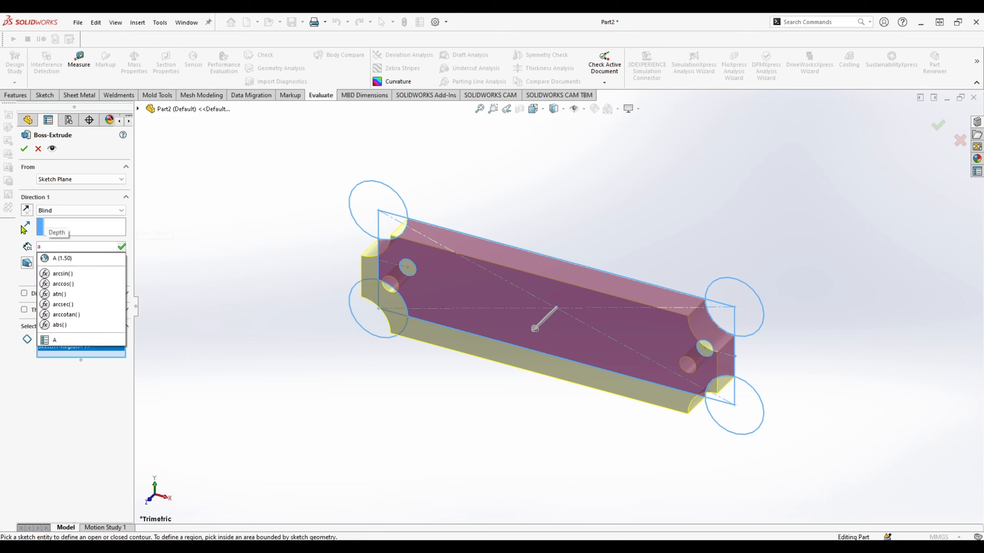
key(BackSpace)
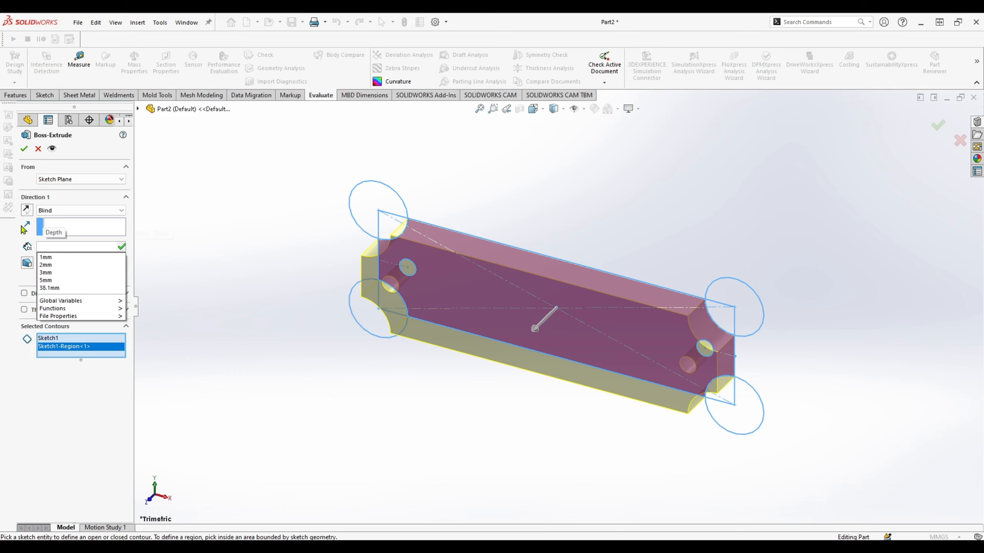
text("A)
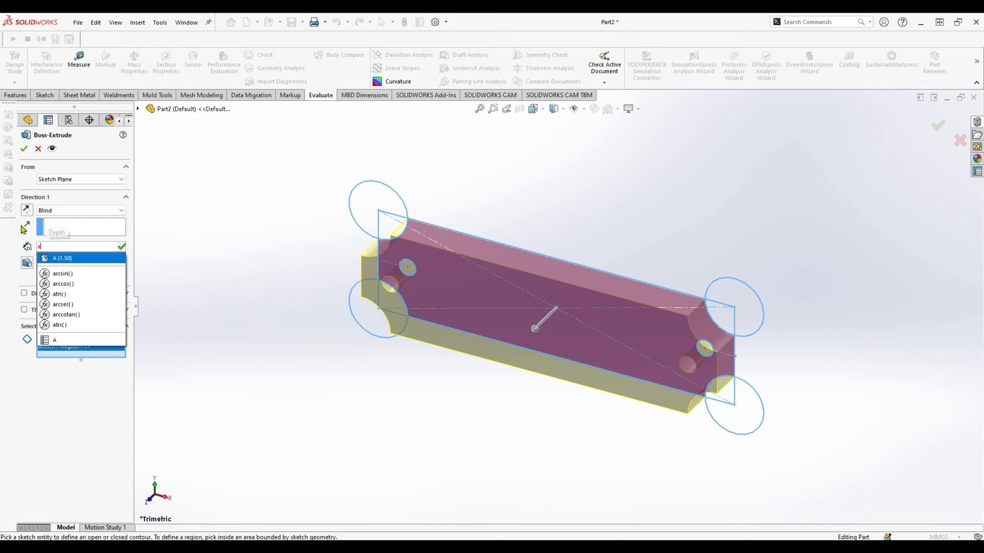
key(Return)
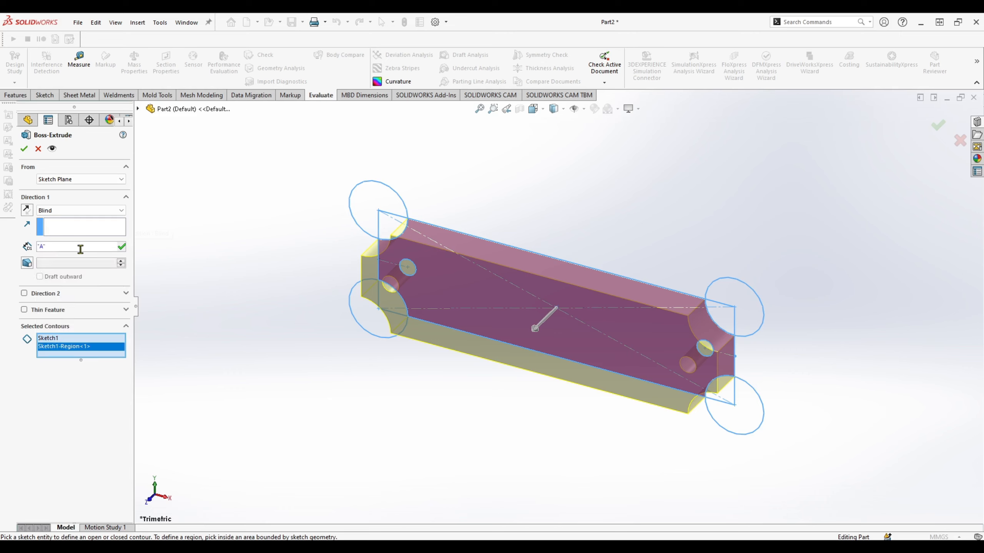
click(25, 151)
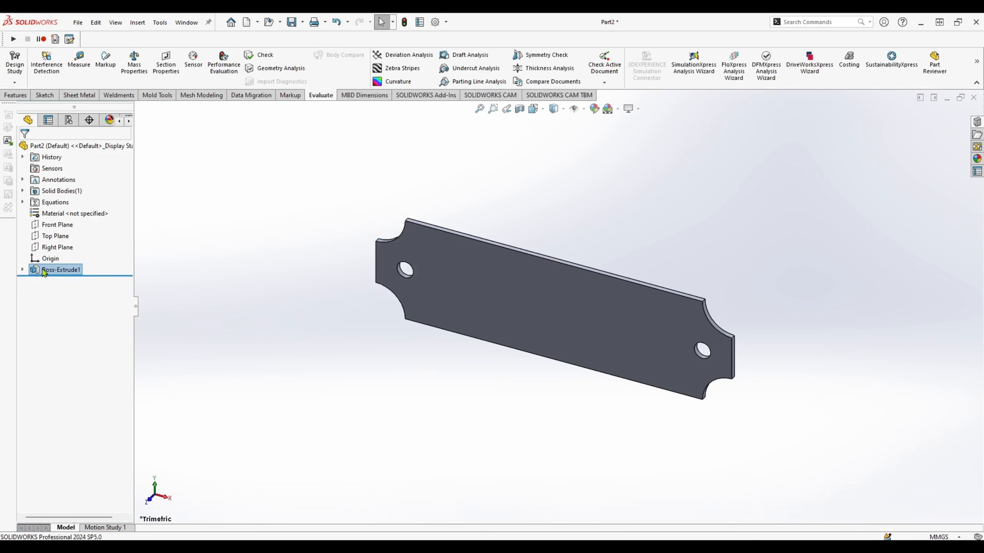
Step: Display the extruded plate's dimensions to check whether its thickness is linked to a variable
right_click(37, 271)
click(194, 265)
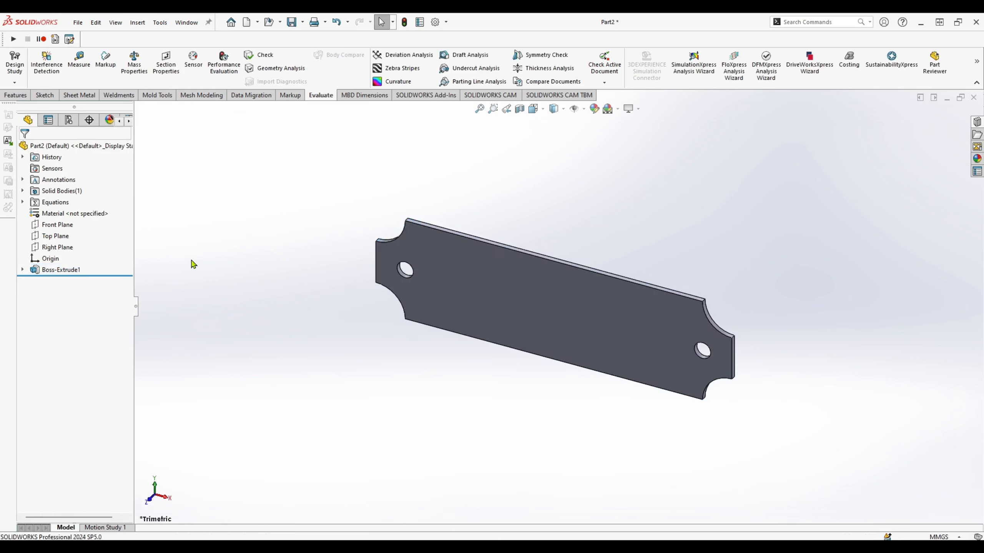
double_click(49, 270)
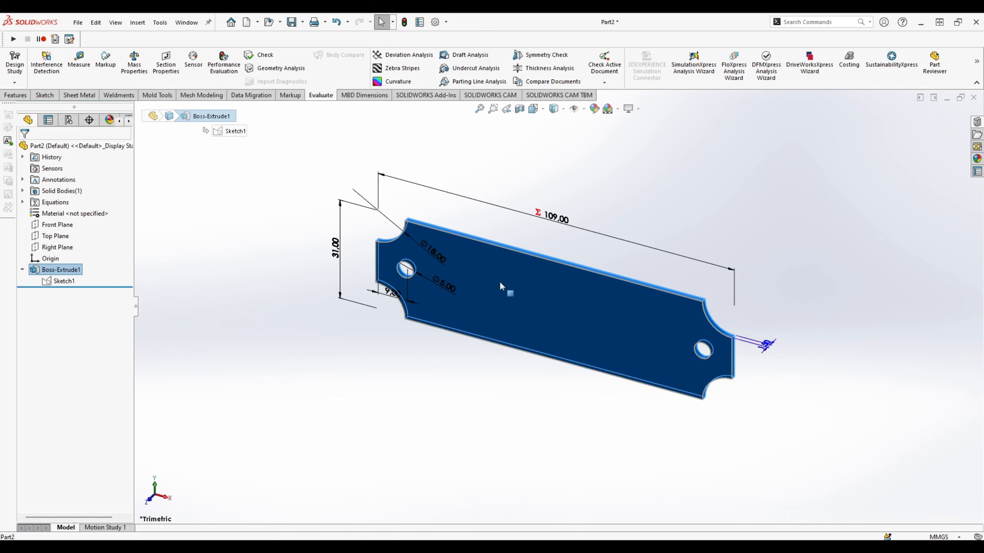
click(259, 182)
Step: Set global variable A to 3 in the equations to test the plate's thickness
right_click(61, 207)
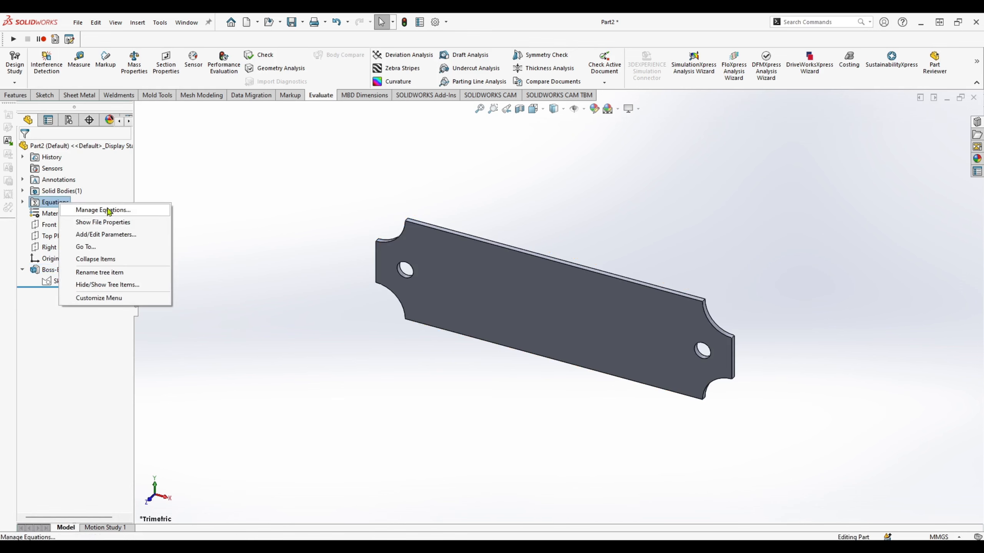
click(109, 213)
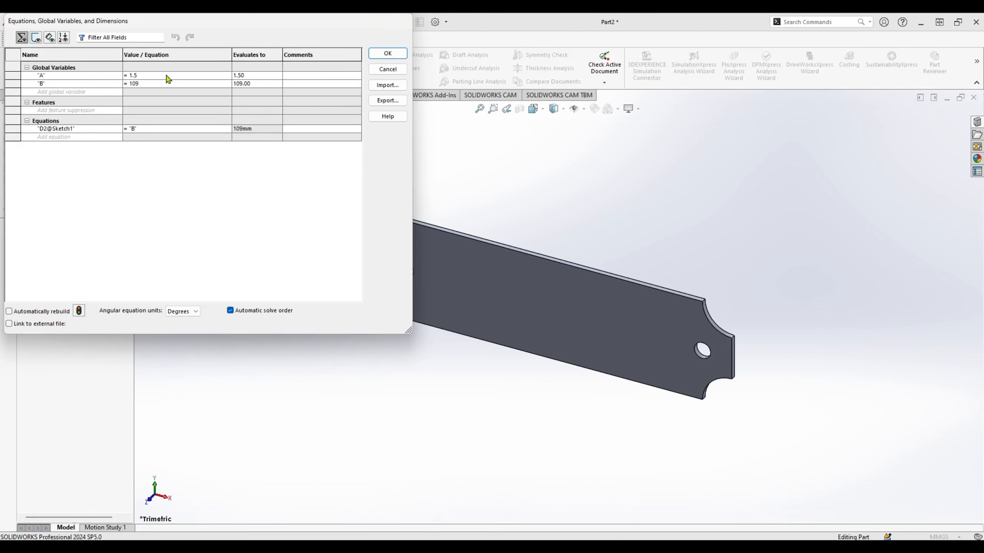
click(165, 75)
text(3)
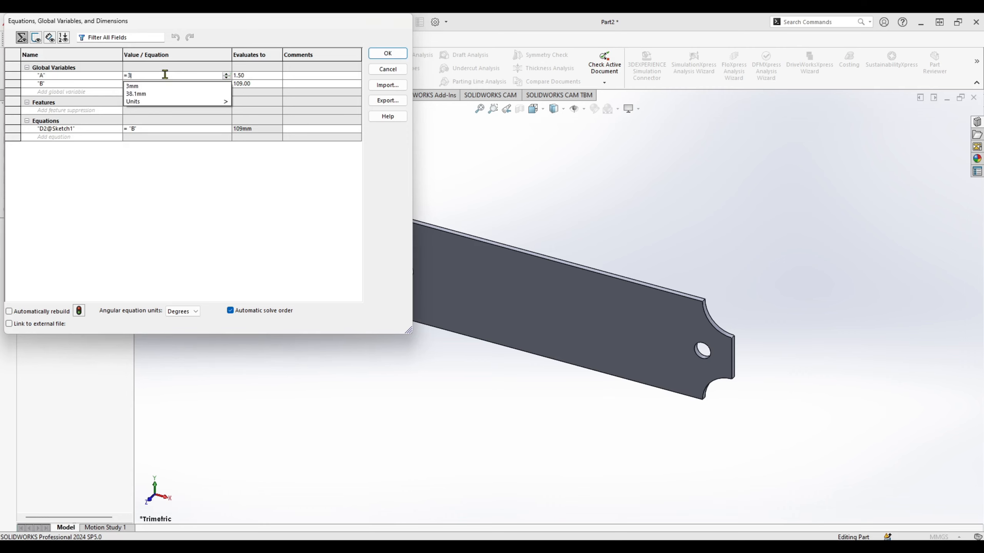
key(Return)
click(386, 53)
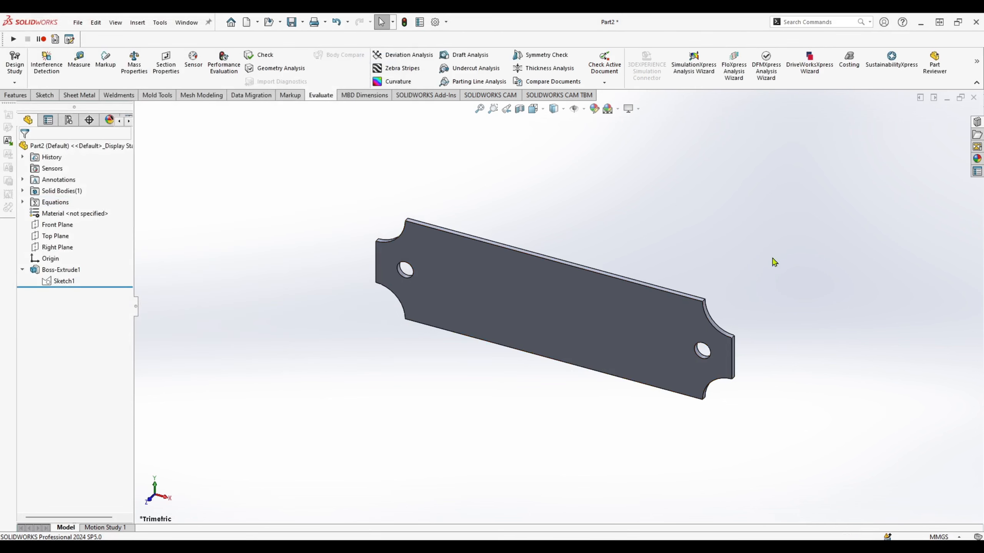
Step: Link the plate's extrusion depth to global variable A with the equation ="A" and rebuild the part
click(475, 287)
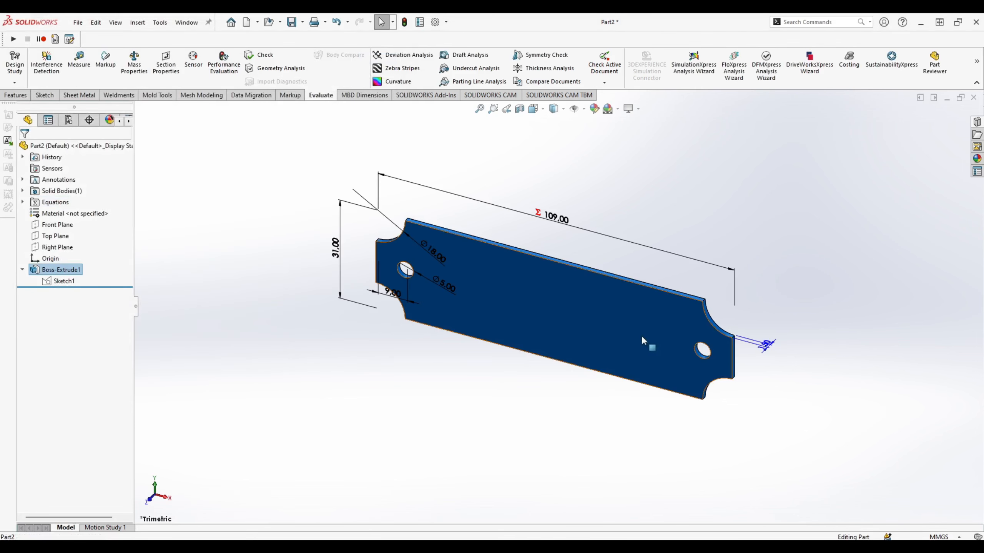
double_click(766, 344)
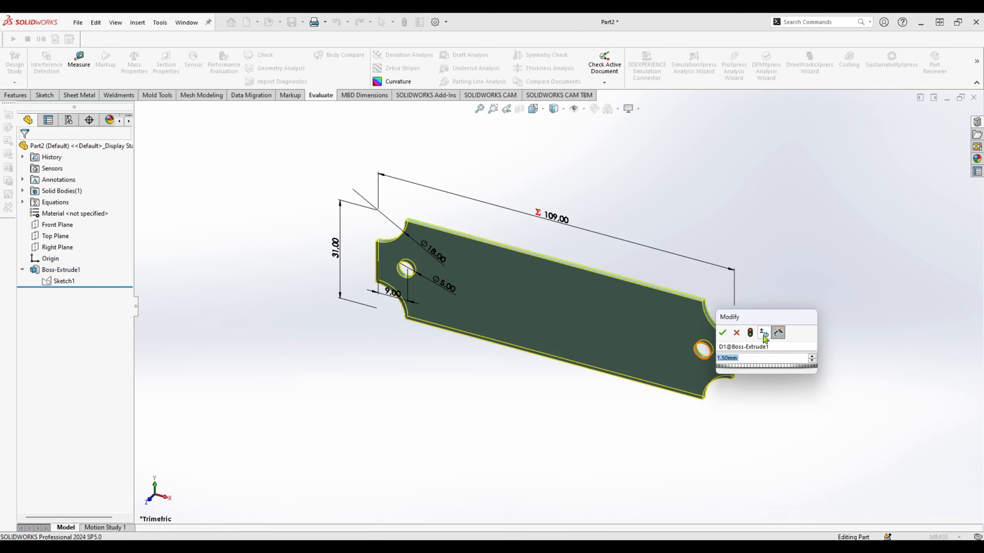
text(=)
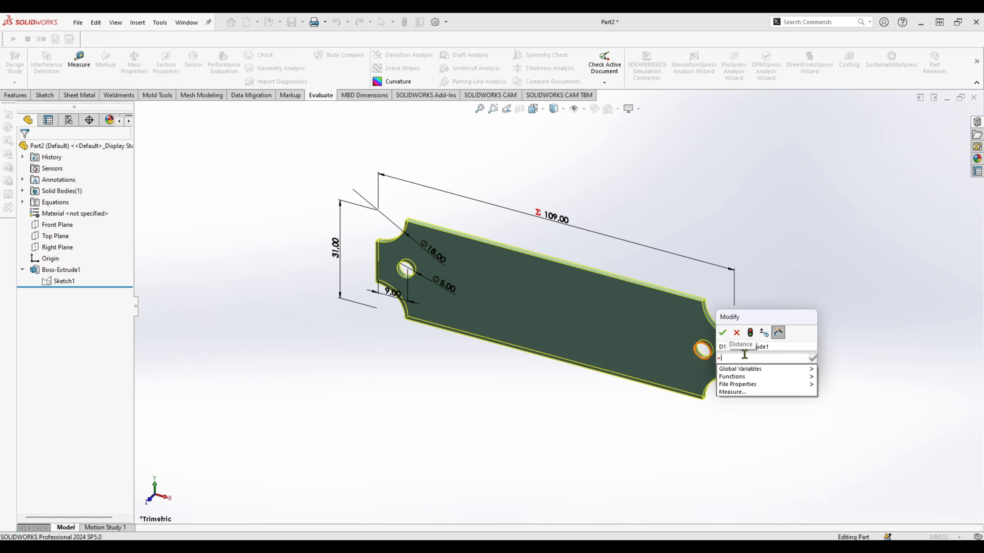
text(a)
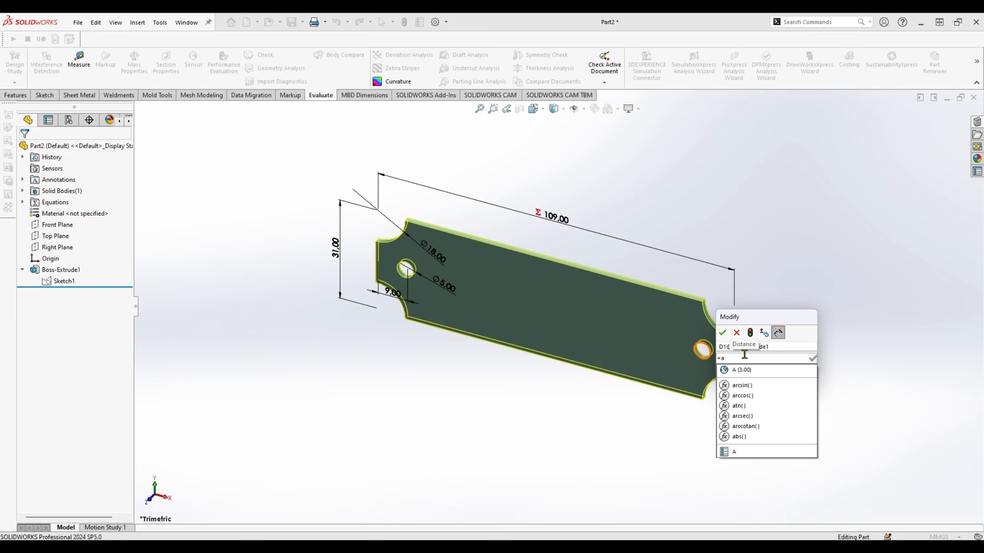
key(Down)
key(Return)
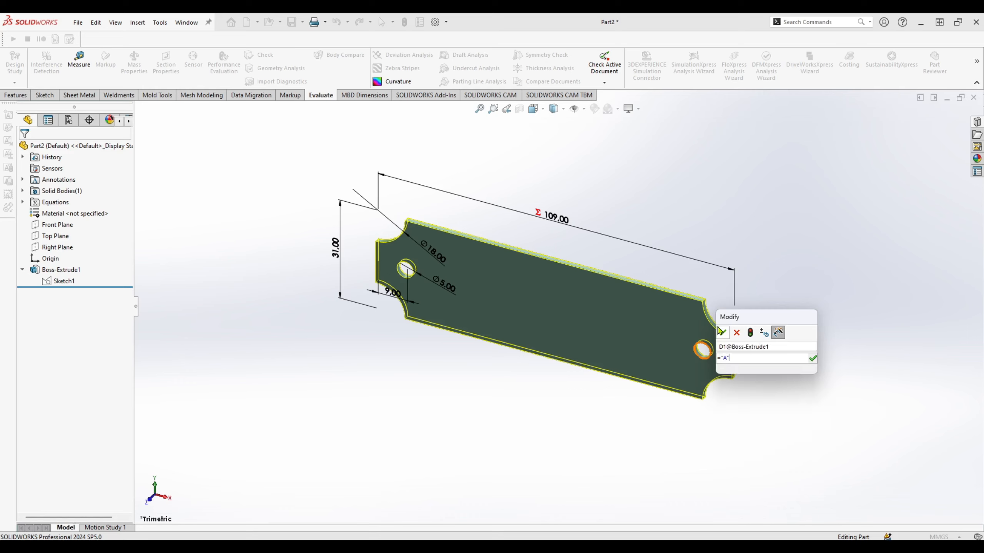
click(722, 333)
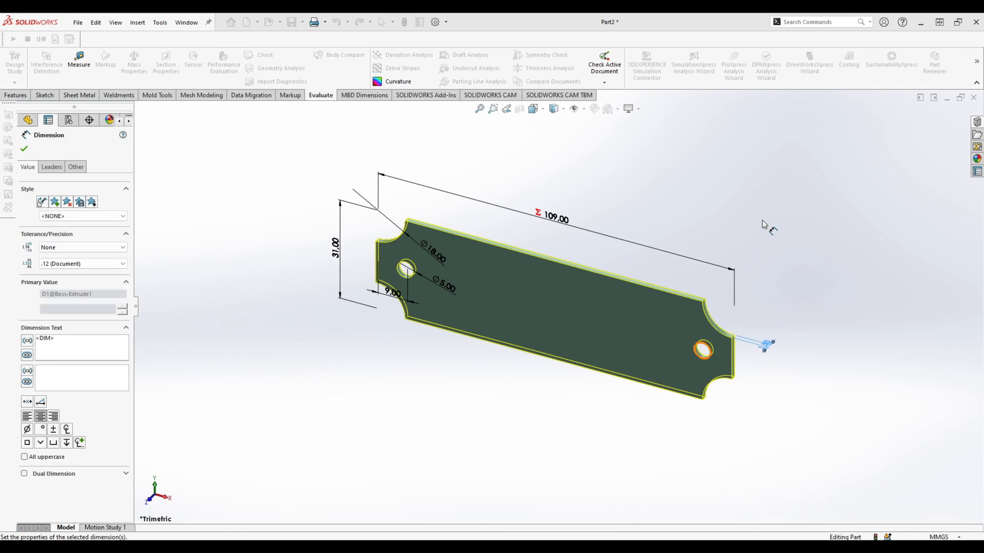
click(753, 215)
key(ctrl+b)
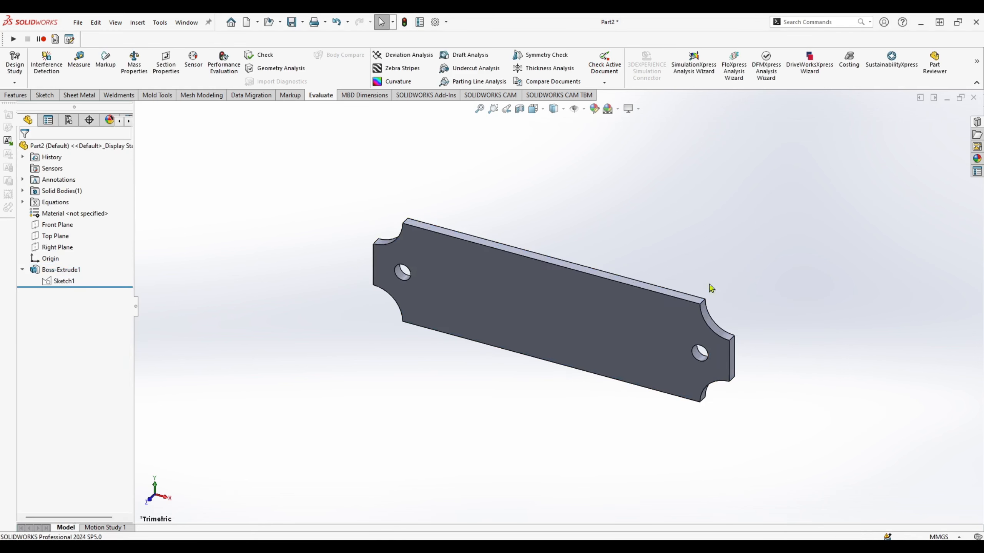
Step: Set global variable A to 1.5 in the equations
right_click(54, 202)
click(104, 210)
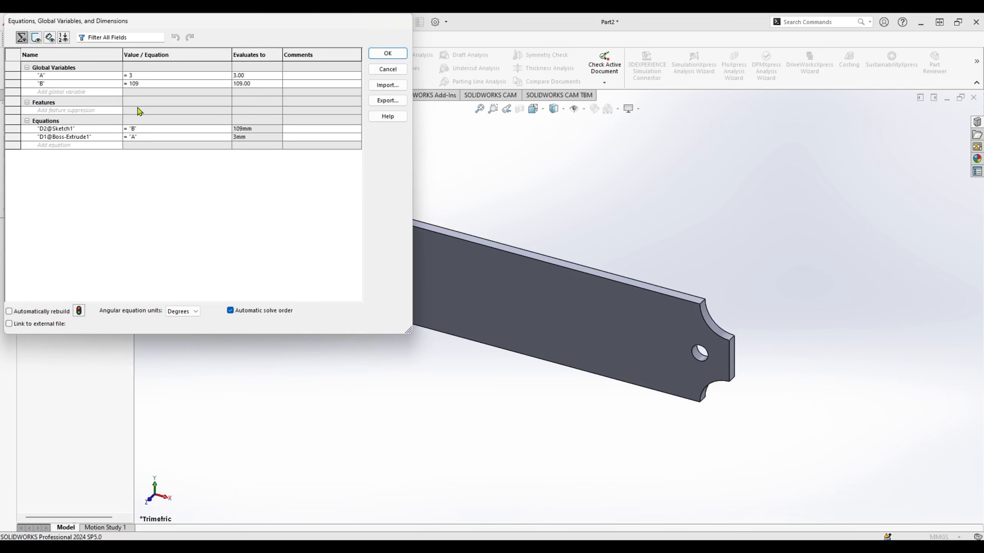
click(145, 76)
key(BackSpace)
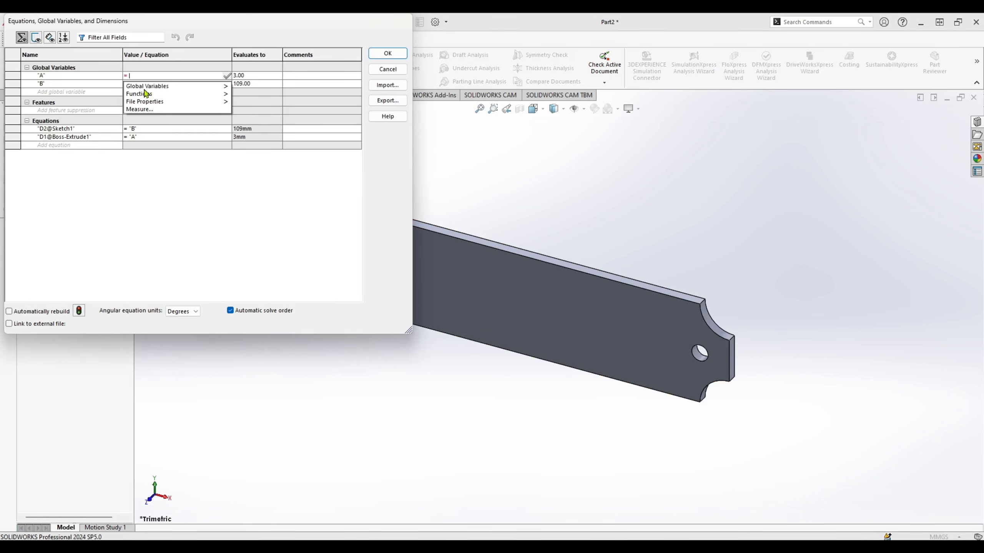
text(1.5)
key(Return)
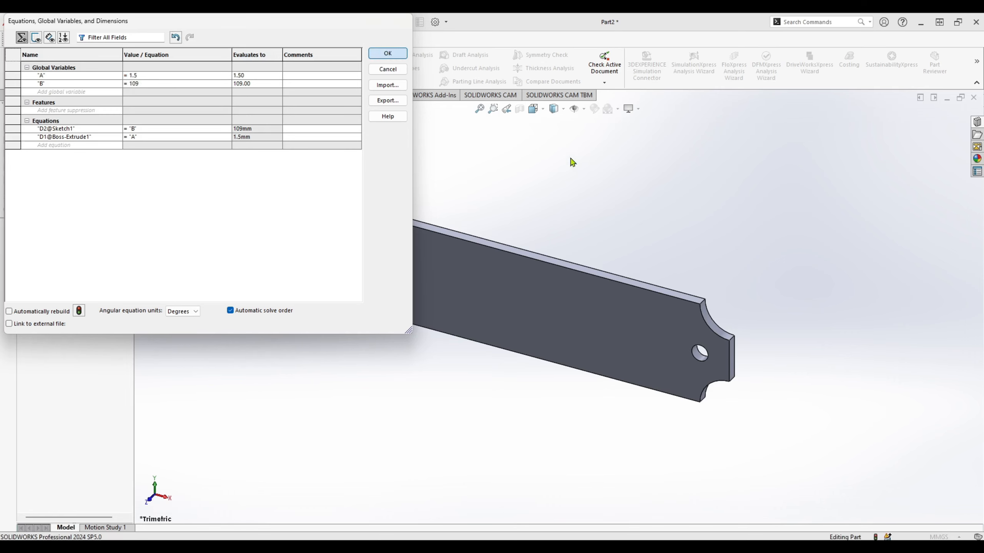
key(Return)
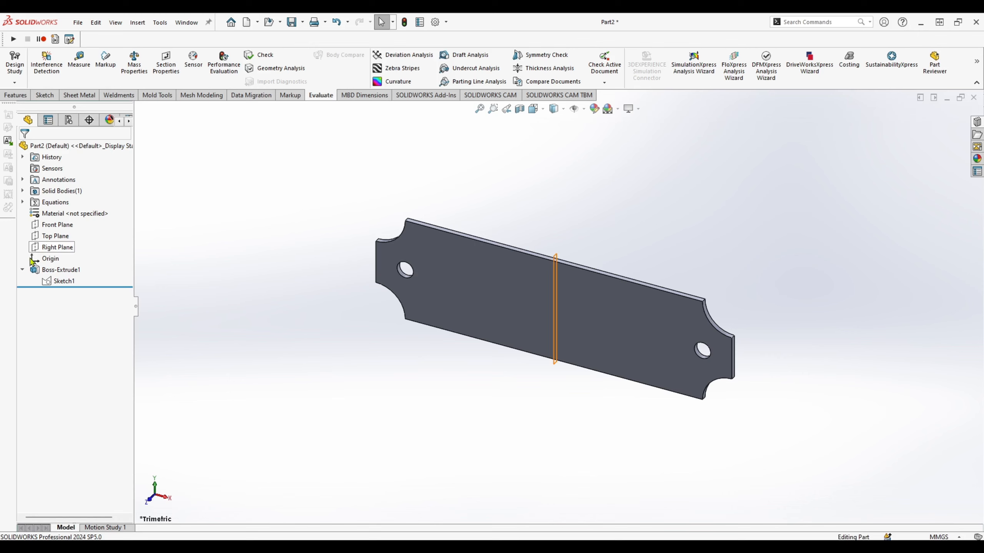
Step: Fillet the eight vertical corner edges of the plate's scalloped outline with a 3.75 mm radius
middle_drag(592, 228, 607, 217)
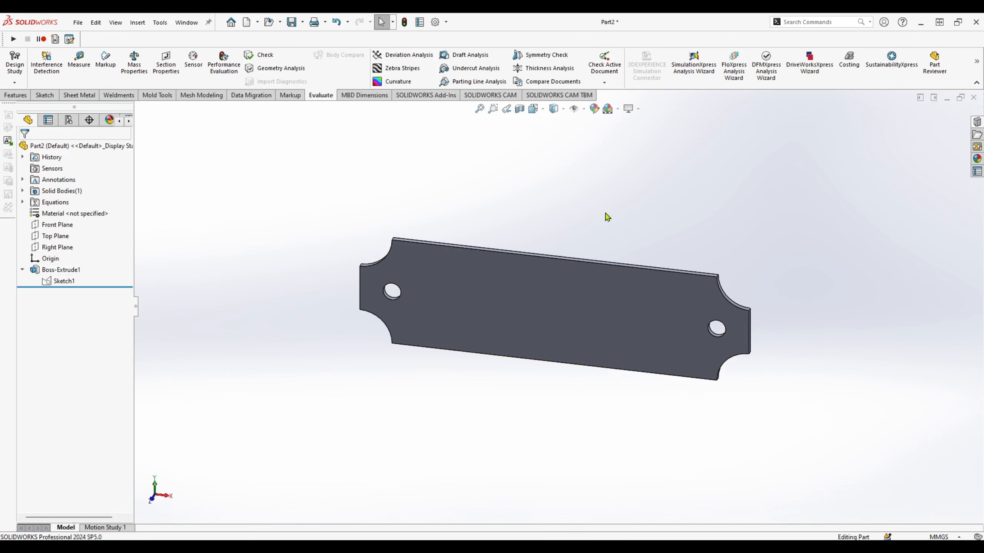
key(f)
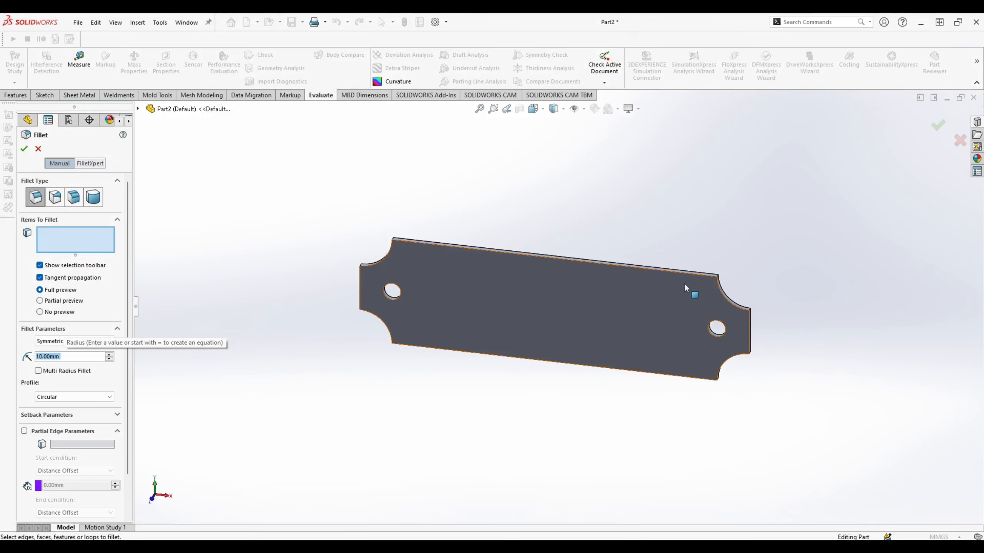
scroll(684, 283, down, 5)
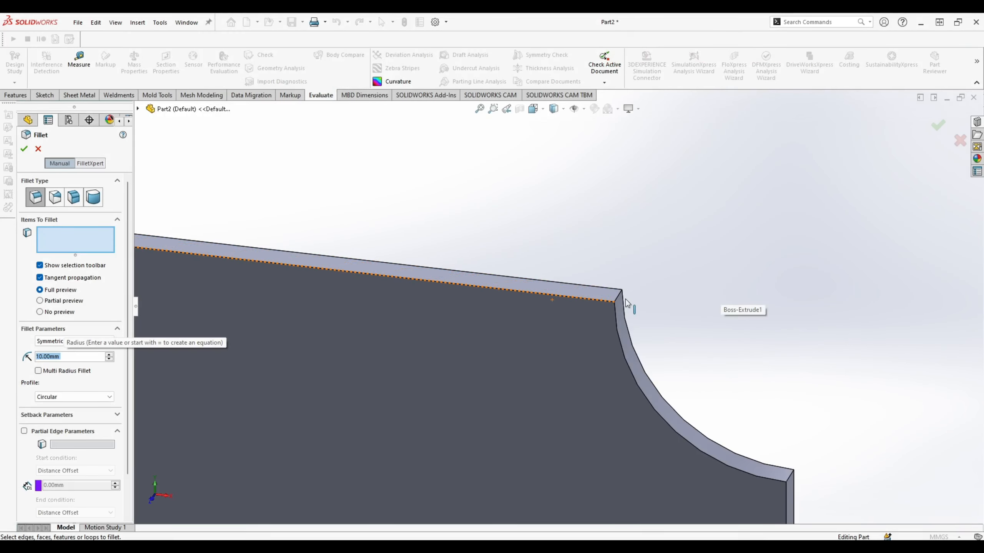
click(619, 298)
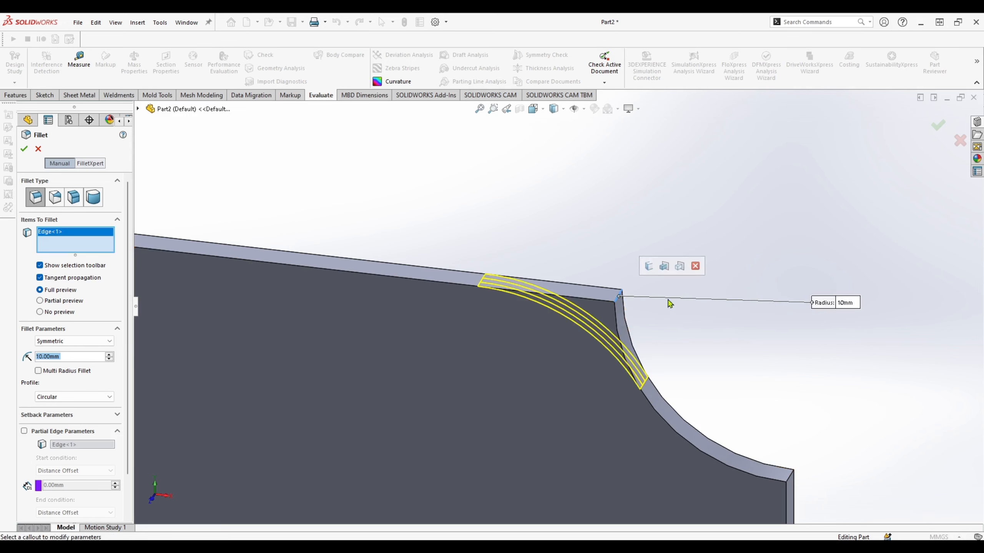
click(649, 267)
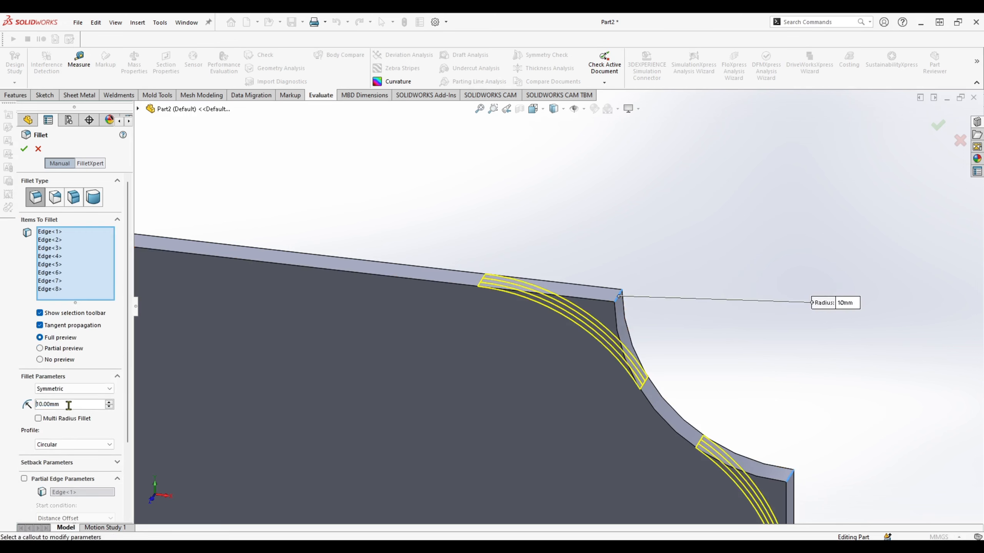
key(ctrl+a)
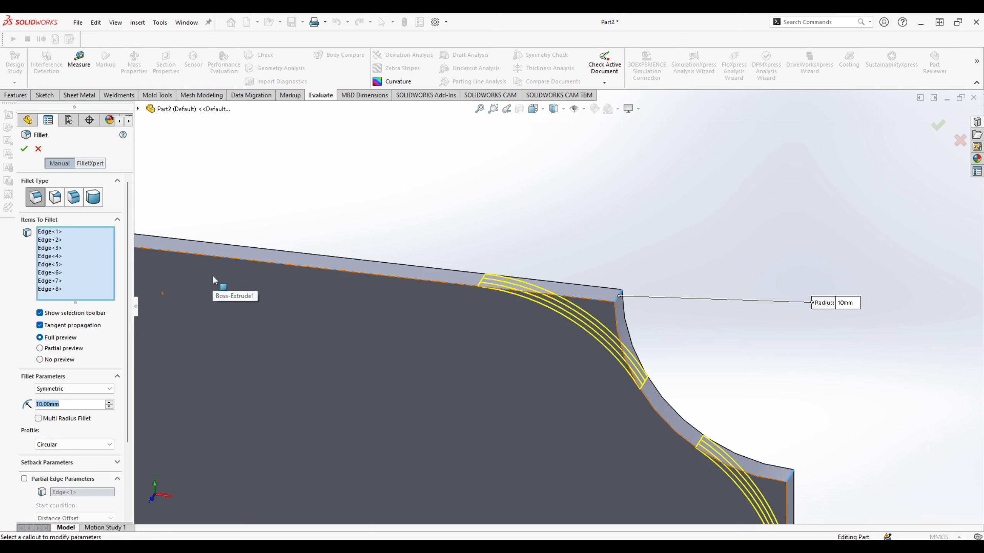
text(3.75)
key(Return)
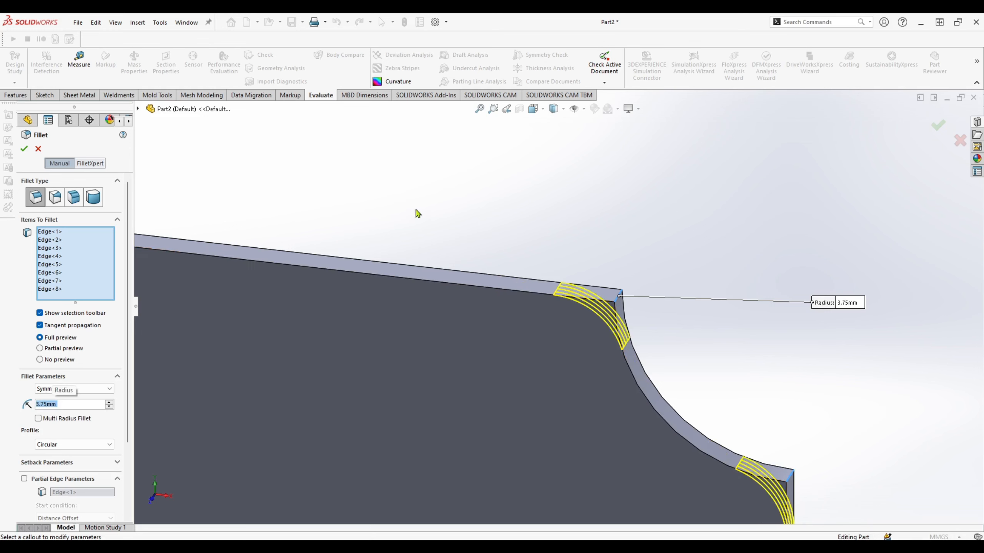
key(Return)
scroll(527, 218, up, 5)
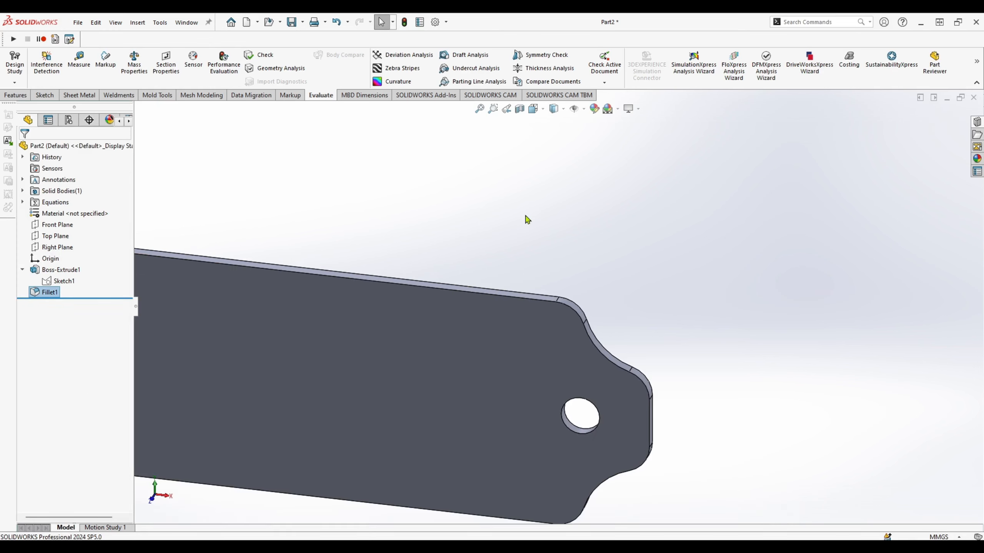
Step: Edit the plate's extrusion so its blind depth is driven by the equation ="A"*2
middle_drag(542, 286, 552, 259)
click(485, 250)
right_click(68, 269)
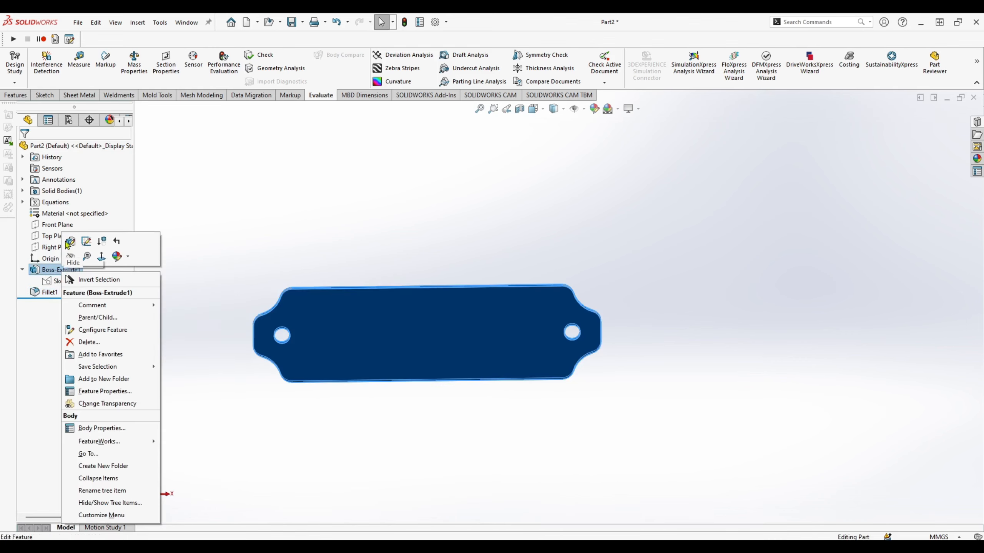
click(110, 250)
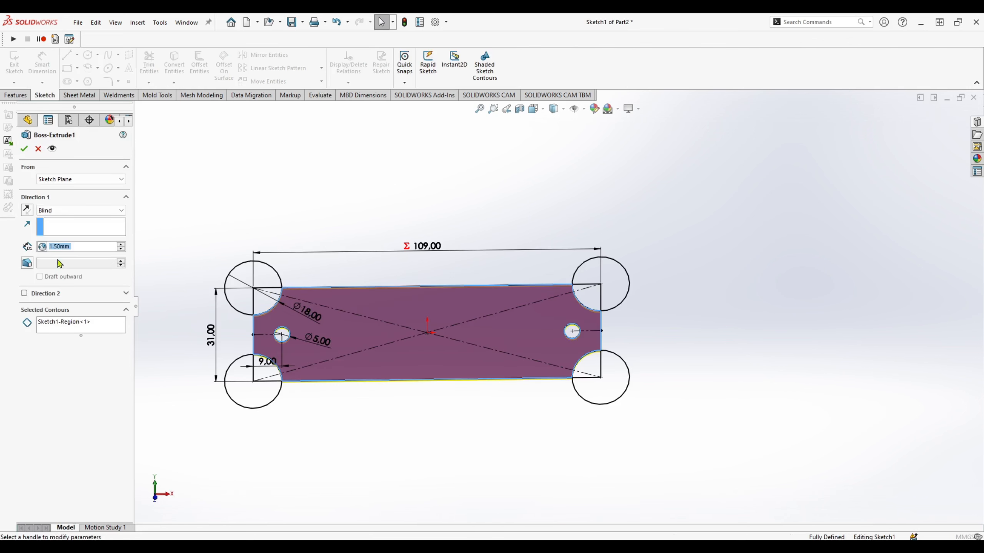
drag(86, 247, 24, 250)
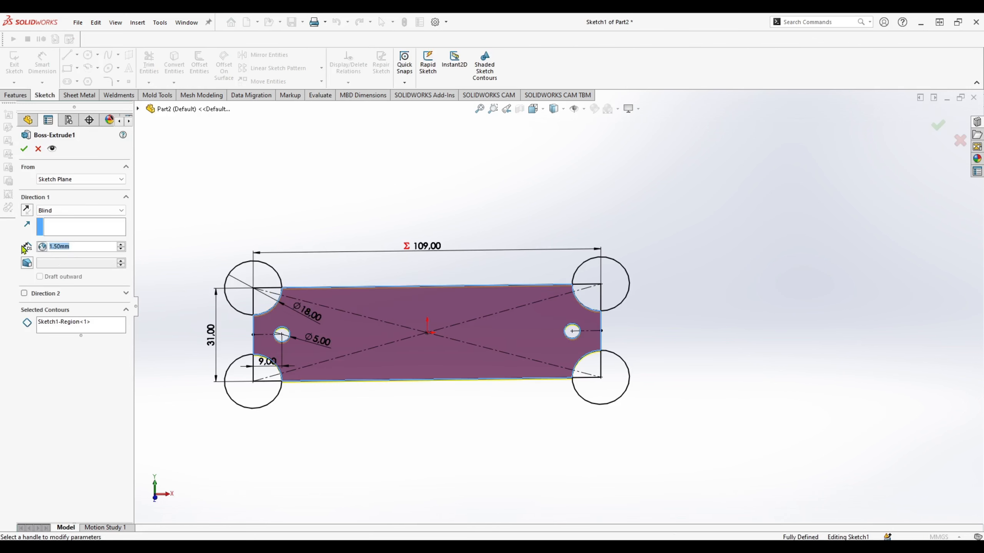
text(=)
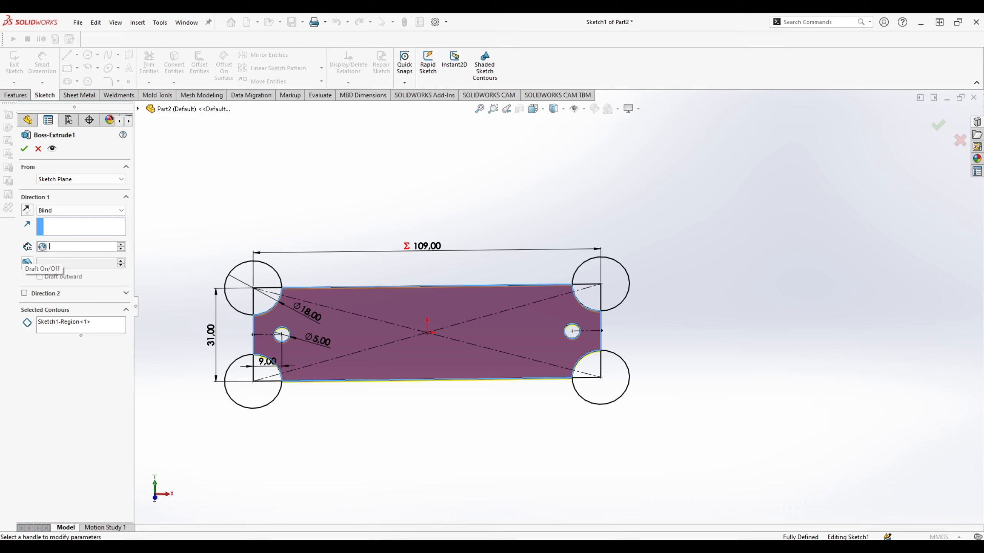
text("A")
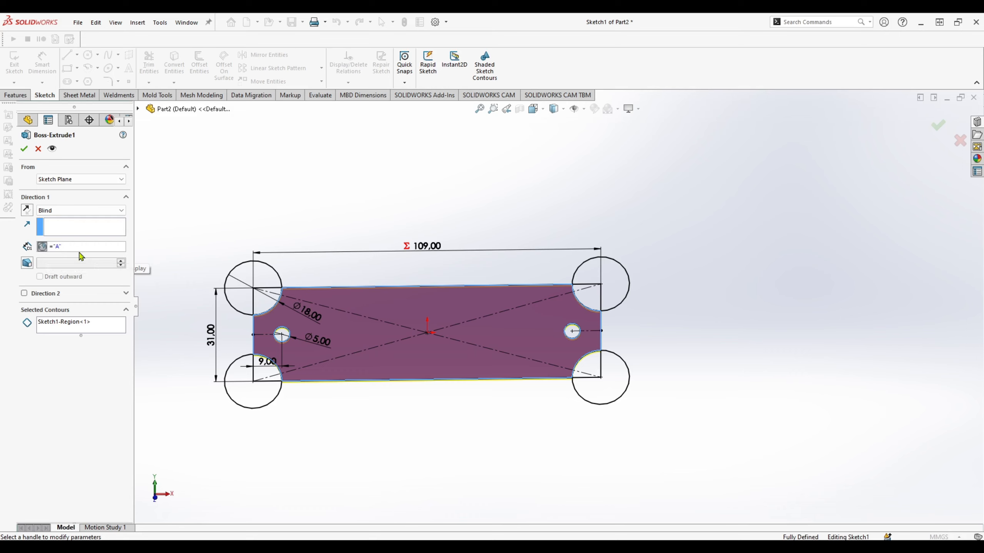
text(*2)
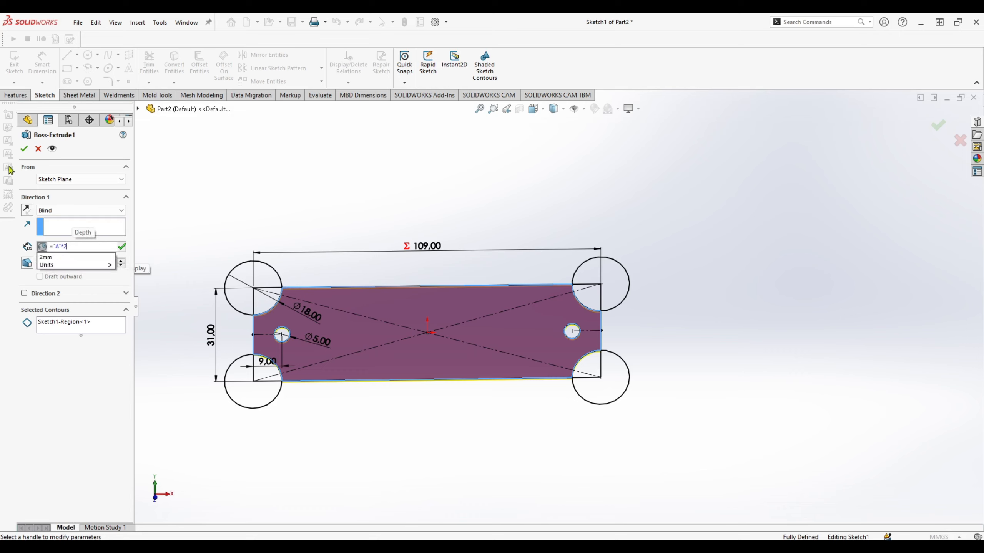
key(Return)
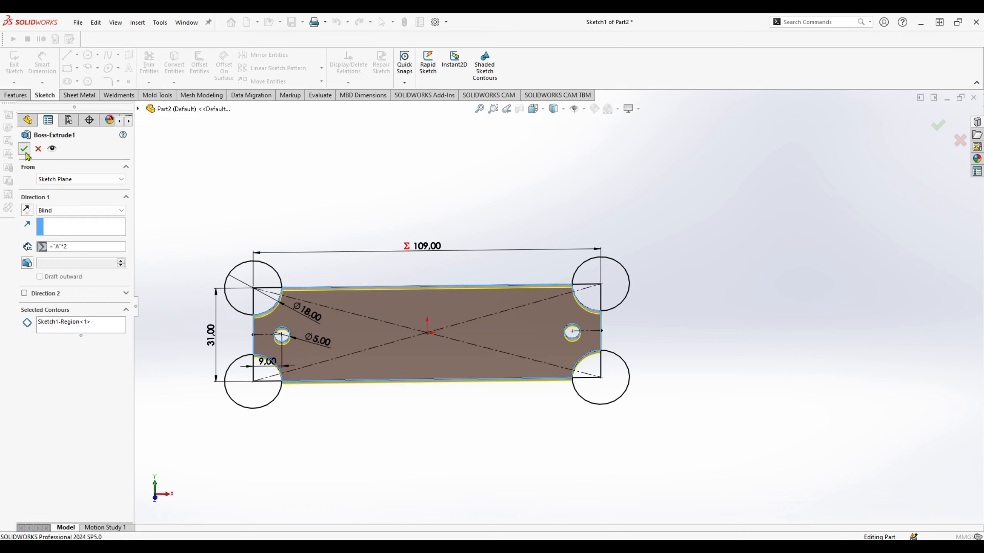
click(26, 152)
Step: Start a sketch on the plate's front face and offset its outer outline 2 mm inward
middle_drag(455, 188, 581, 235)
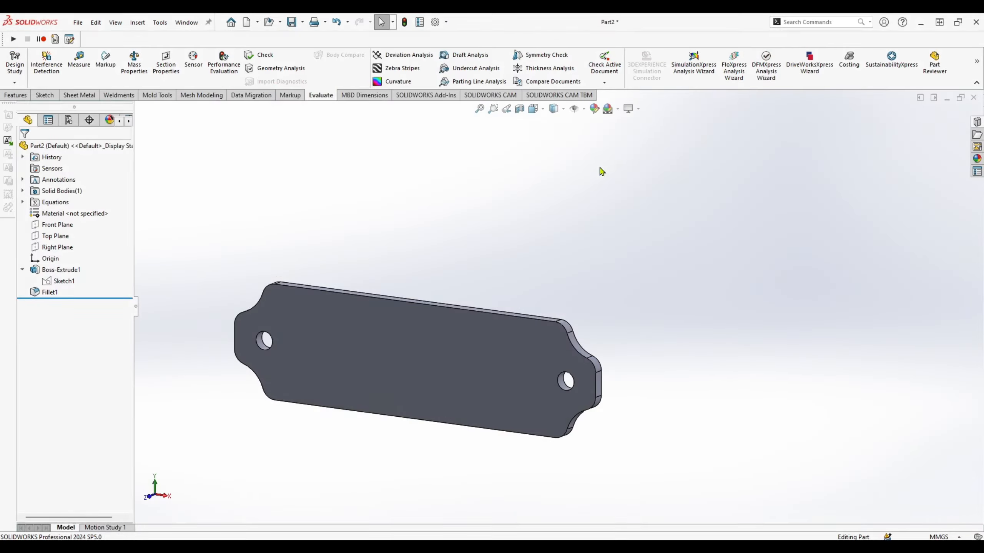
middle_drag(534, 293, 596, 321)
click(448, 386)
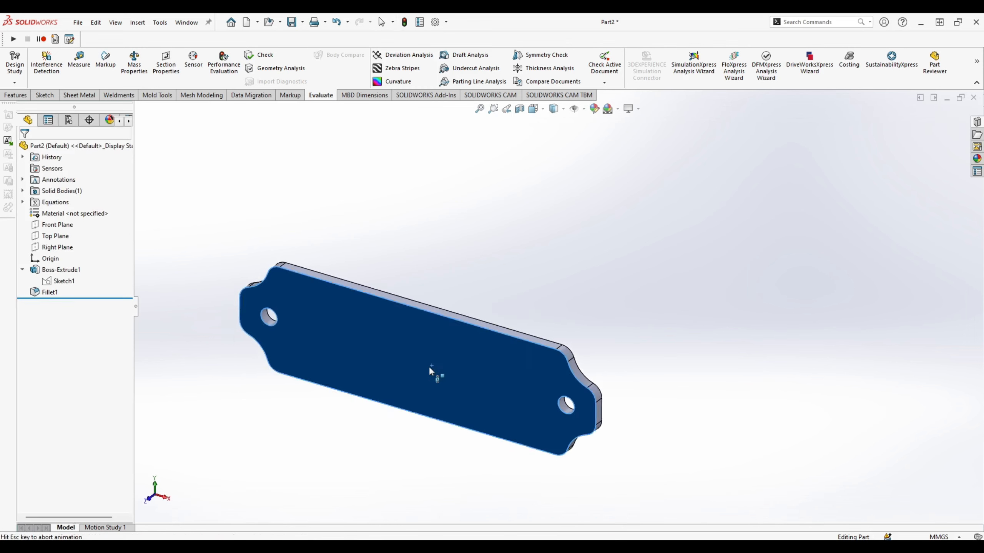
key(ctrl+8)
key(c)
key(Escape)
click(546, 293)
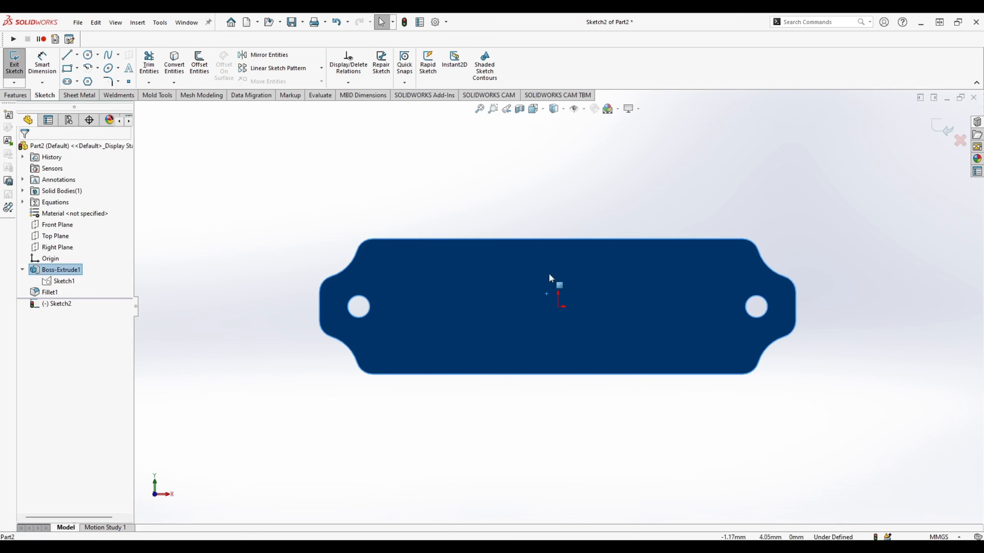
click(199, 62)
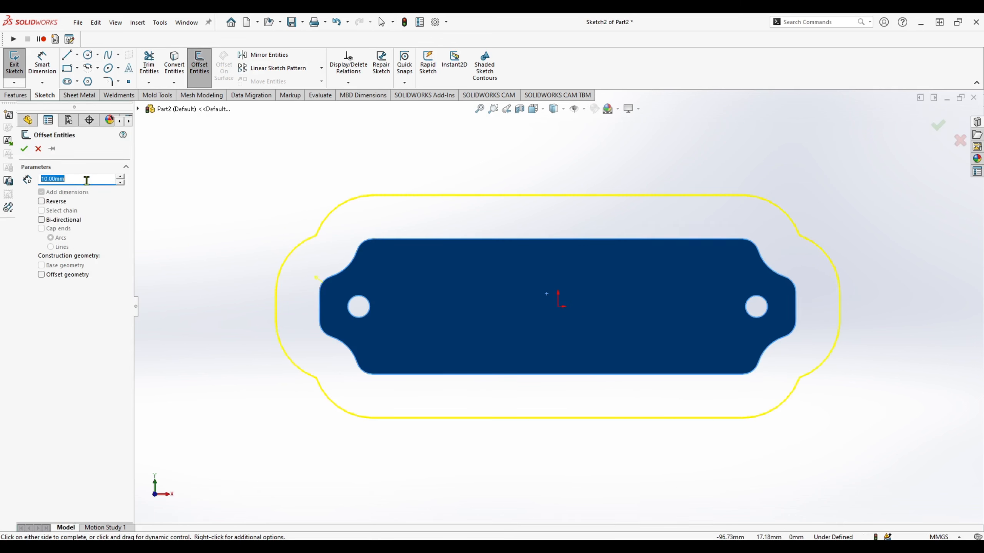
text(=)
click(41, 201)
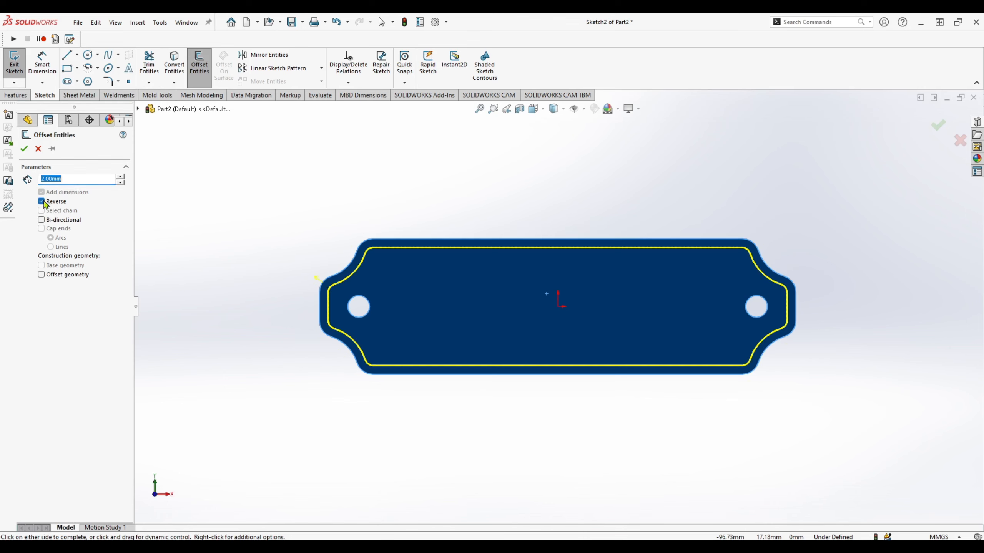
click(23, 149)
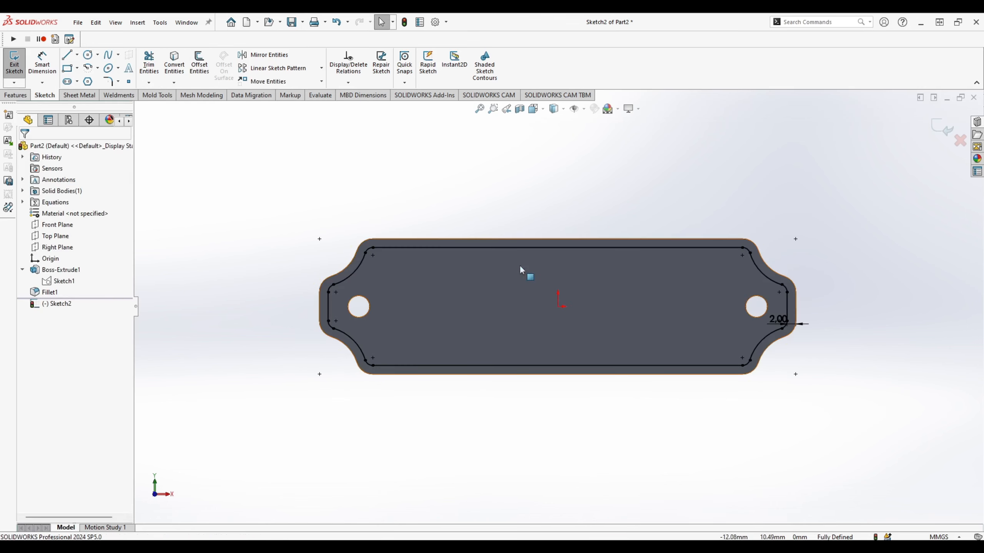
Step: Link the outline's offset distance to global variable A with the equation ="A"
double_click(779, 319)
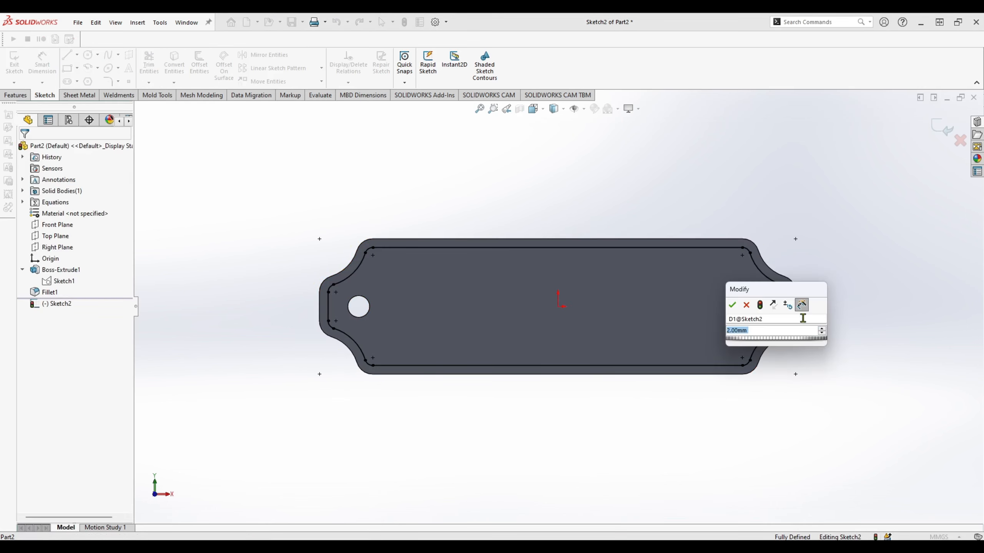
text(=a)
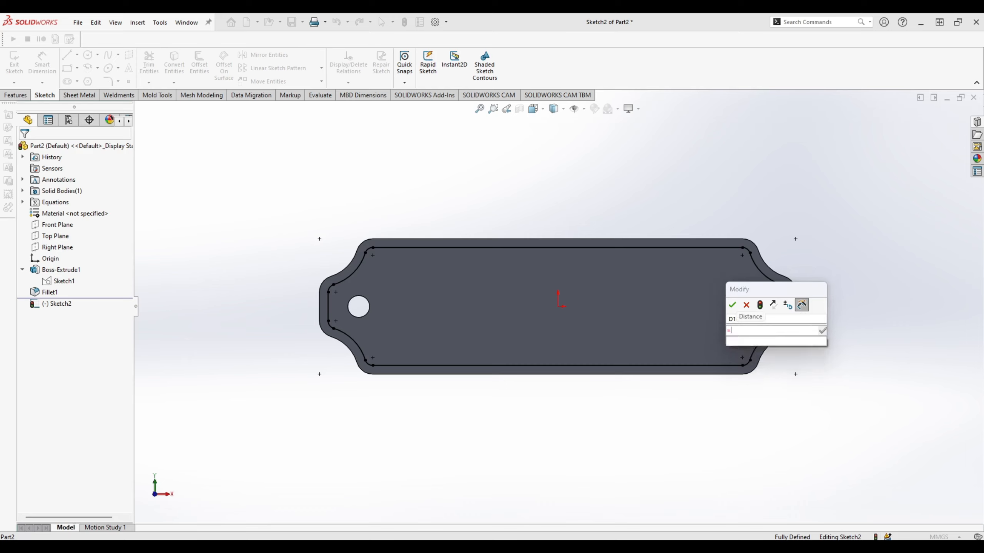
key(Return)
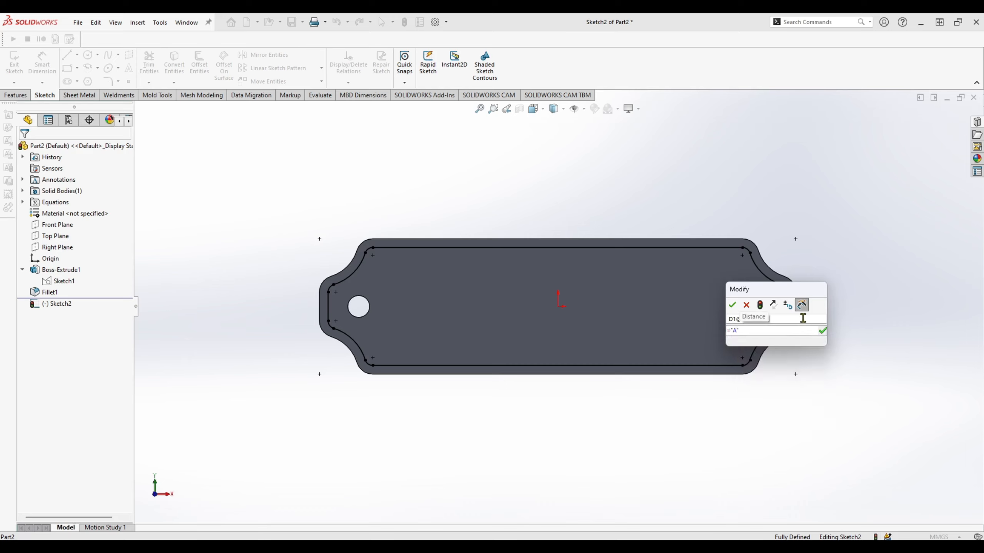
key(Return)
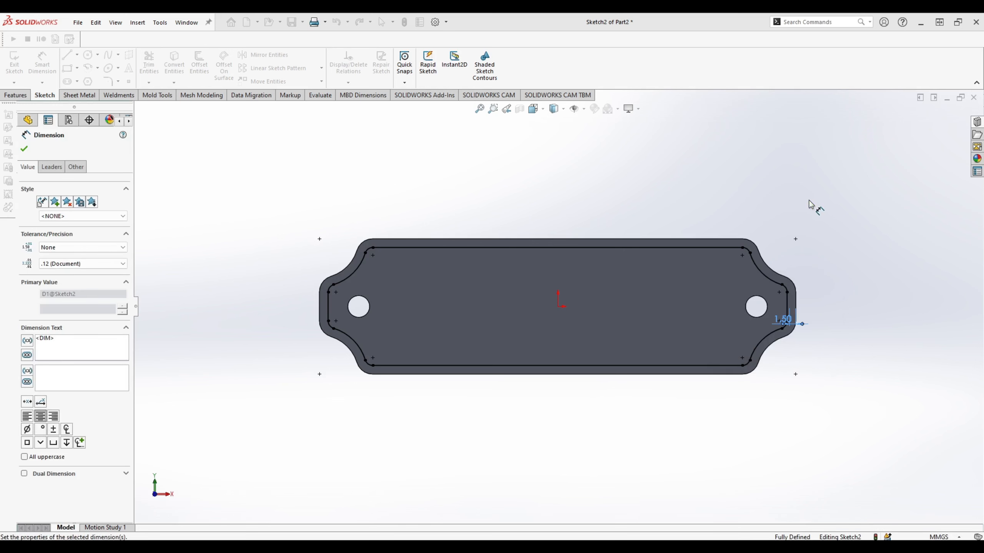
key(Escape)
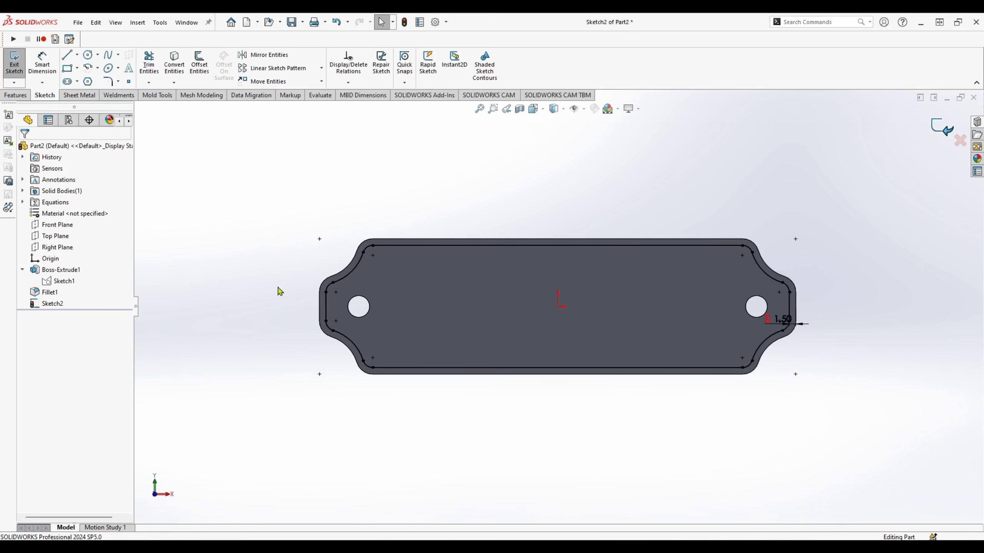
Step: Close the sketch and extrude-cut the offset profile into the plate with a blind depth of ="A"
click(14, 63)
key(c)
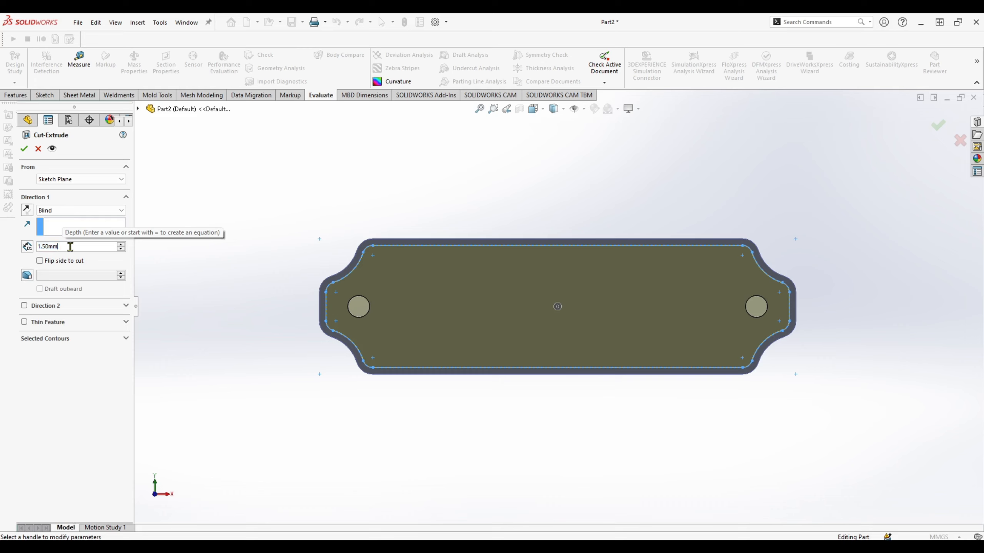
text(=a)
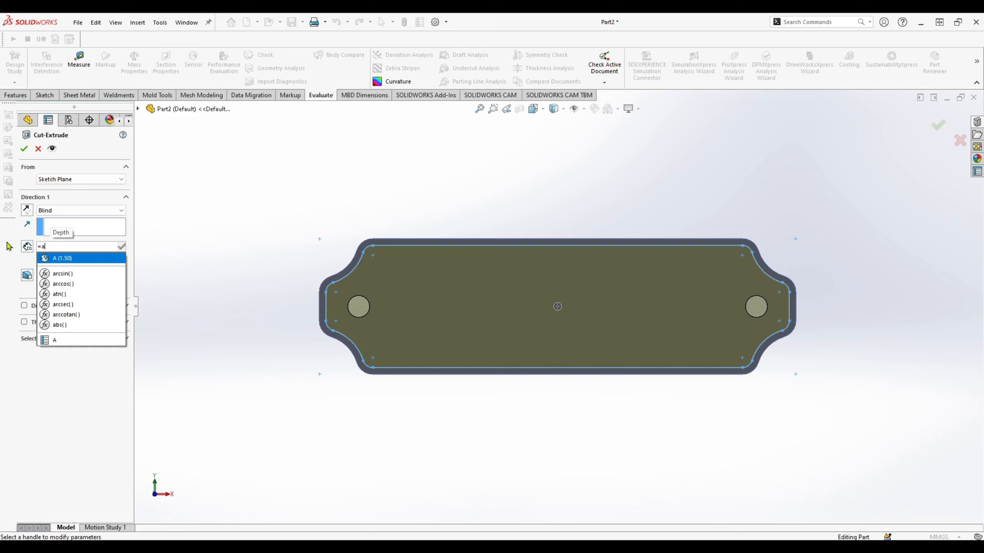
key(Return)
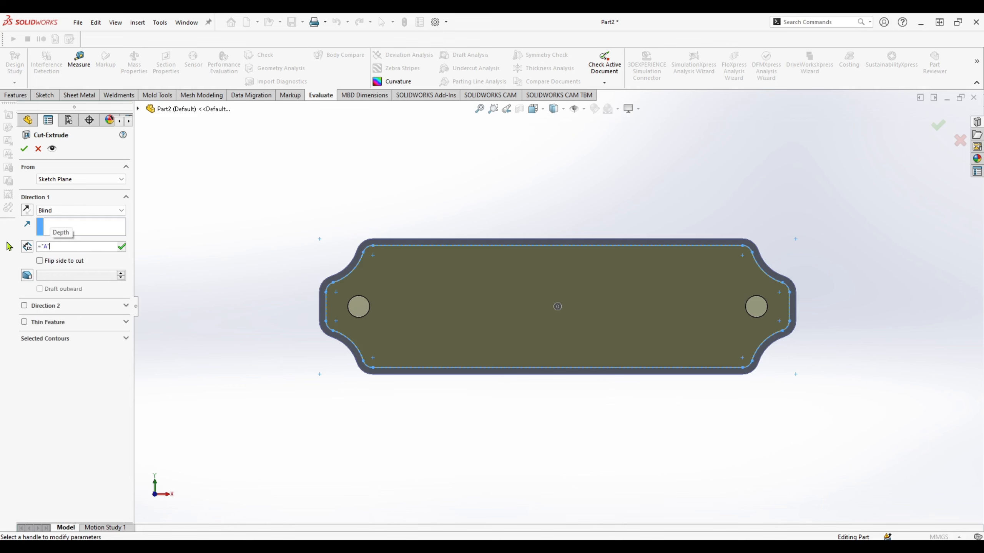
click(24, 148)
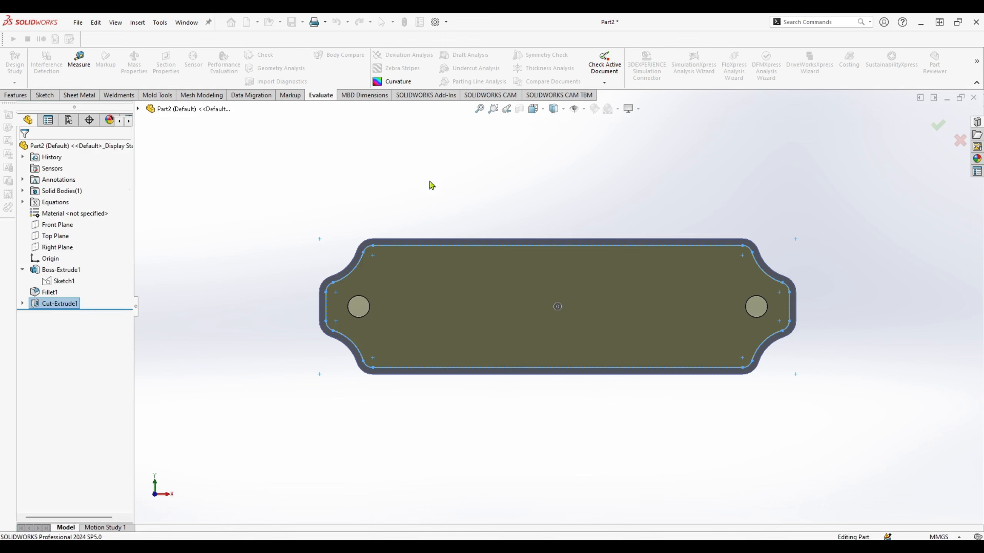
mouse_move(634, 196)
middle_down()
mouse_move(521, 161)
mouse_move(523, 183)
mouse_move(637, 209)
middle_up()
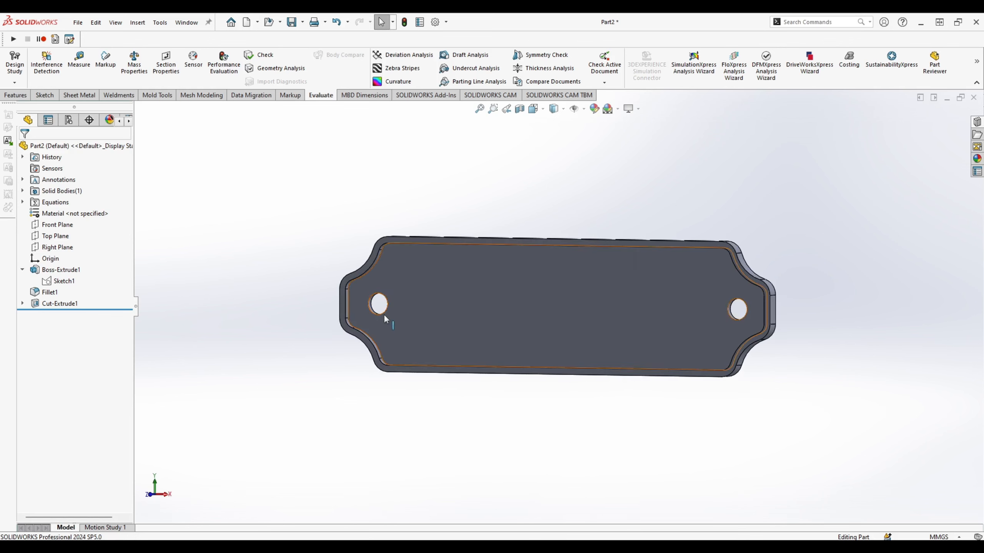
click(23, 270)
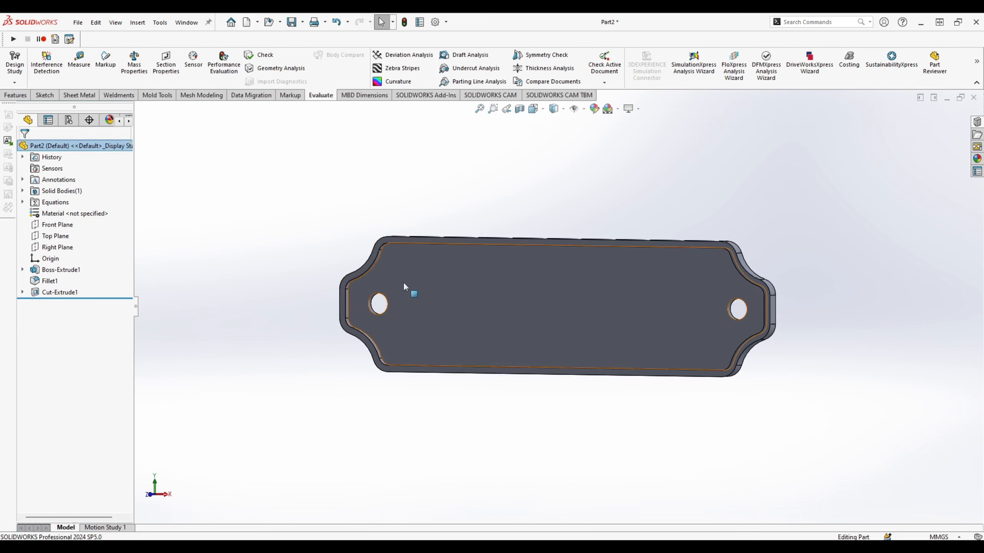
Step: Start a sketch on the plate's recessed face and draw a circle about 8.4 mm in diameter, centred on the left hole
middle_drag(388, 299, 414, 278)
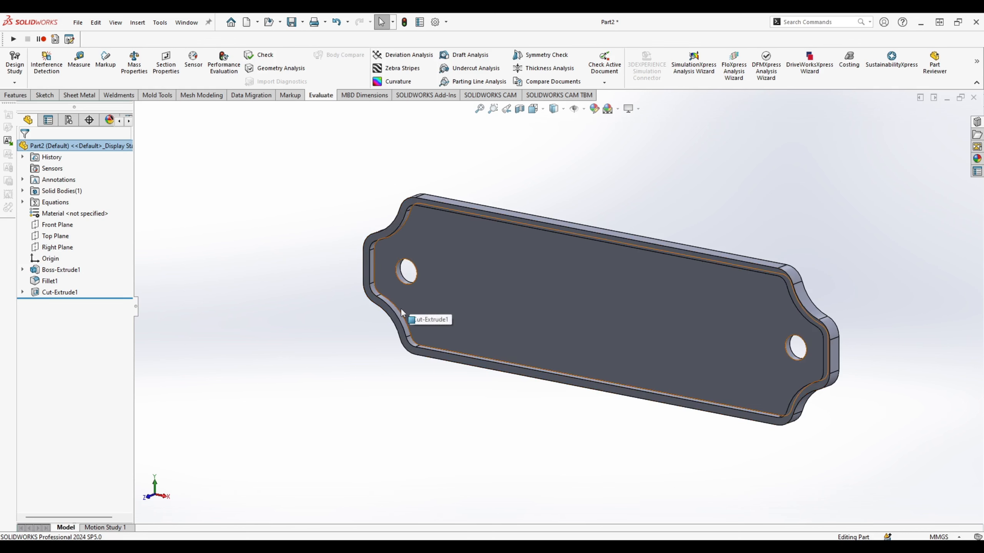
key(l)
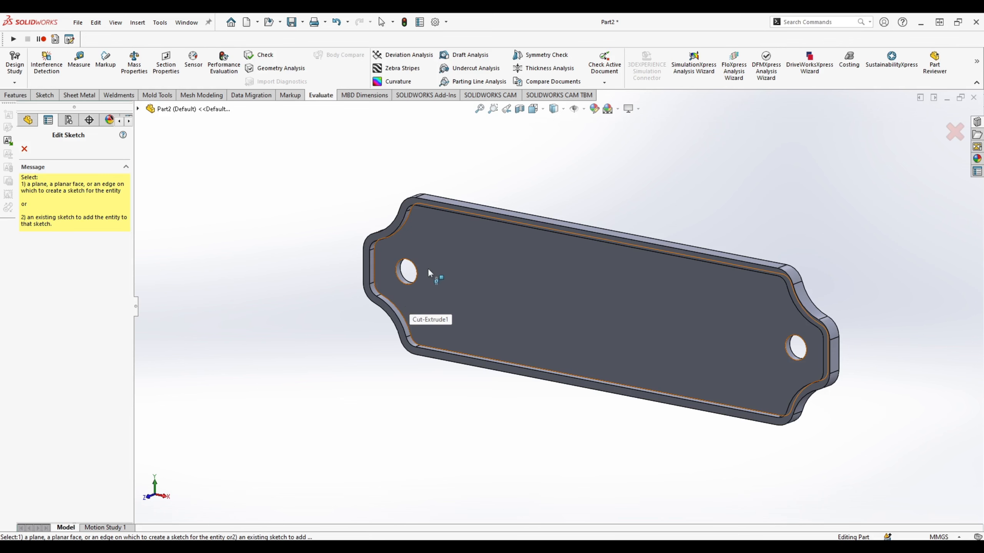
scroll(422, 267, down, 3)
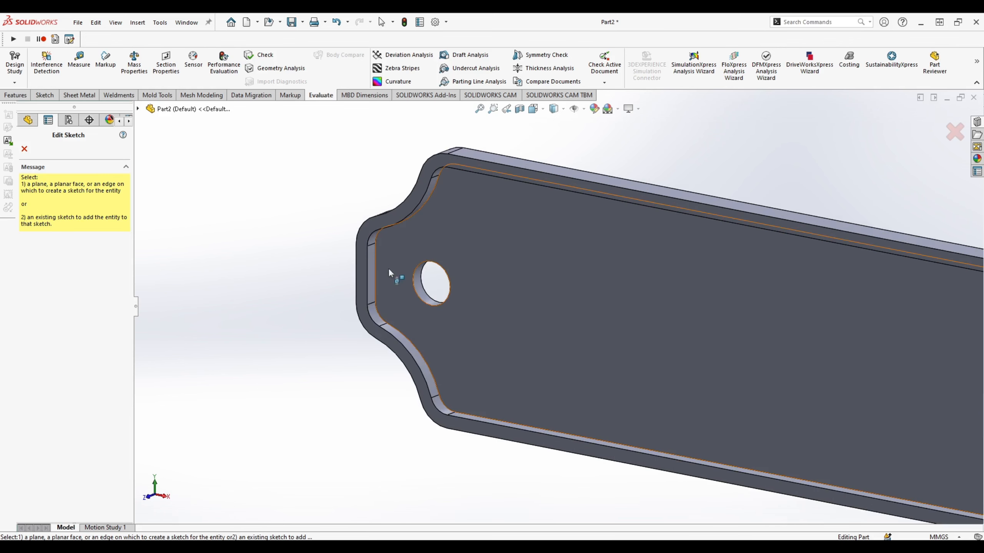
click(454, 252)
scroll(388, 310, down, 5)
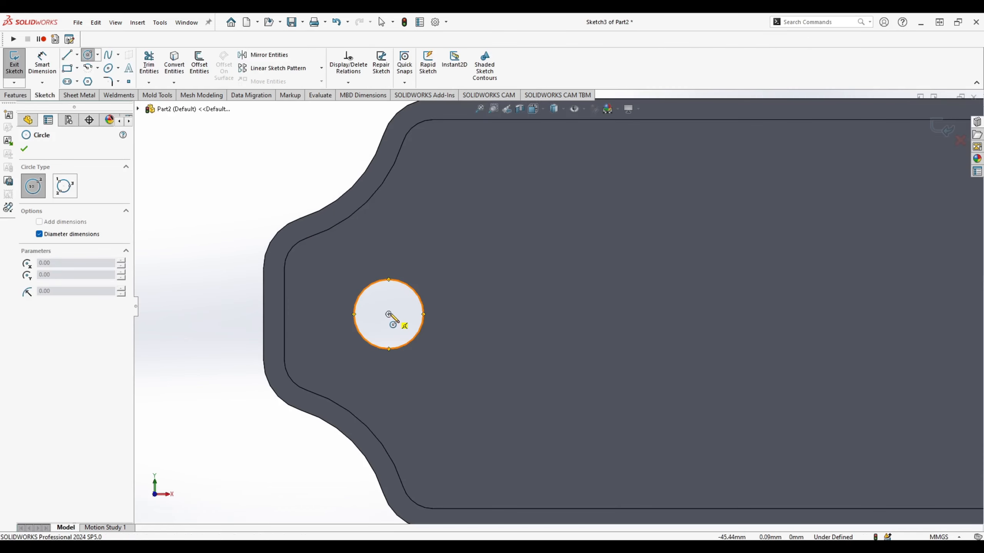
click(388, 314)
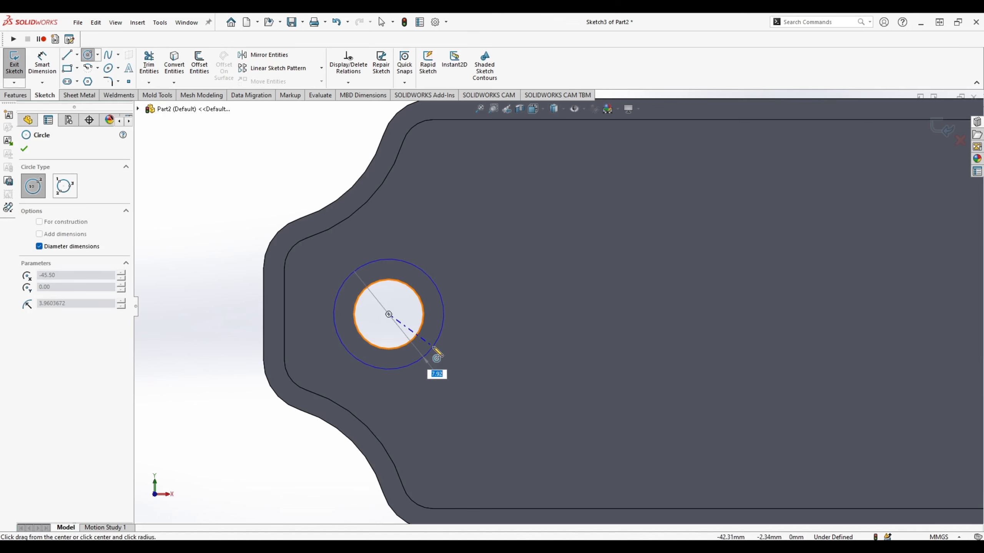
click(437, 351)
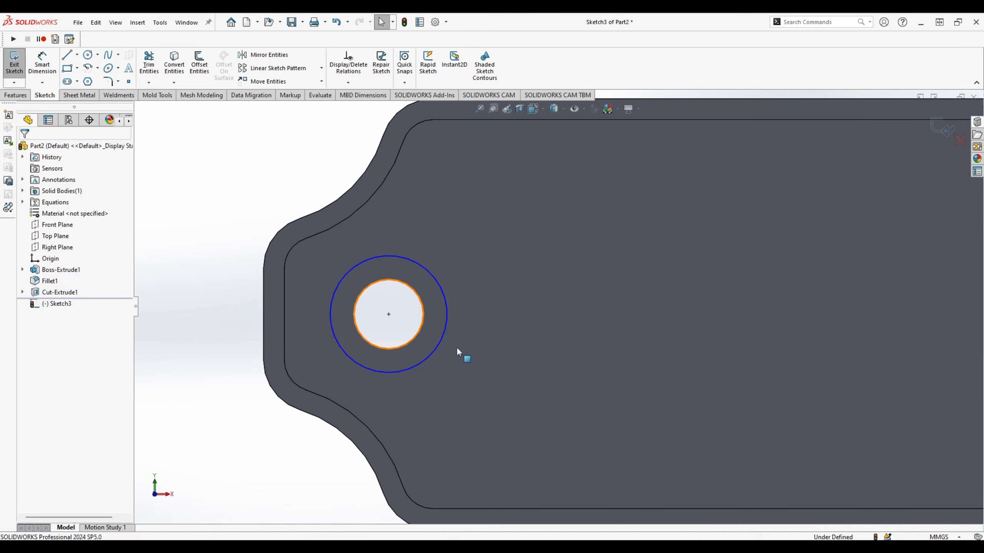
Step: Draw a second circle centred on the right hole and make it equal to the left circle
scroll(641, 323, up, 6)
scroll(775, 310, down, 3)
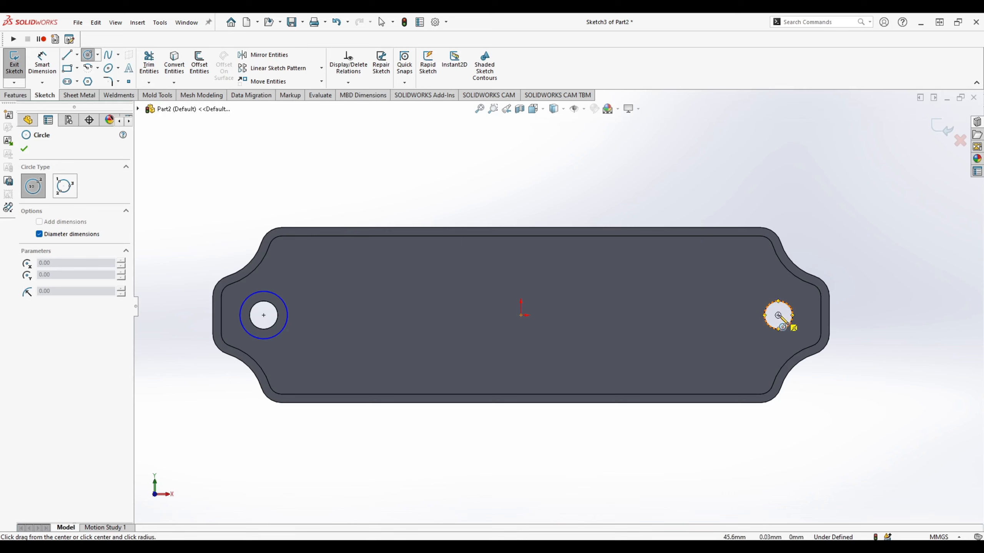
click(778, 315)
click(796, 335)
key(Escape)
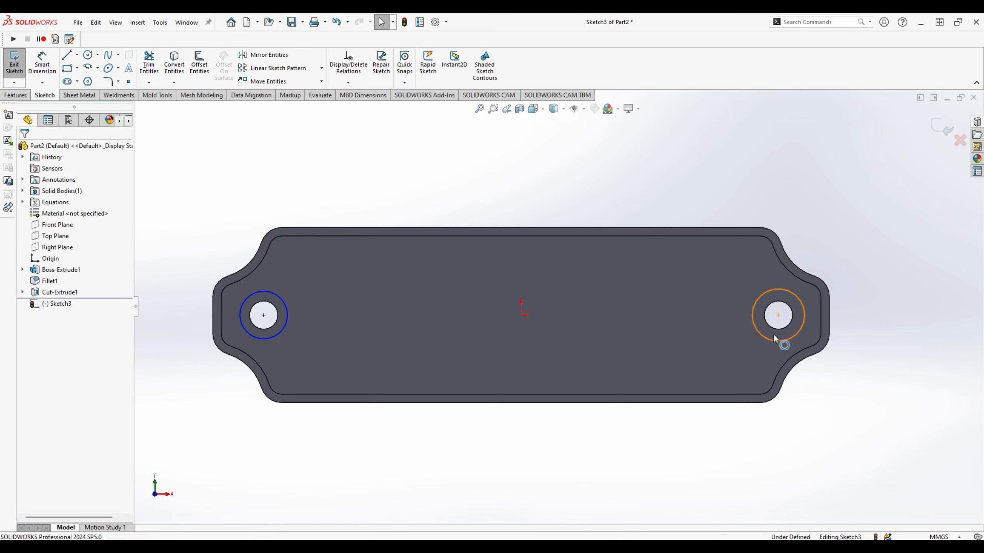
click(786, 340)
ctrl+click(287, 321)
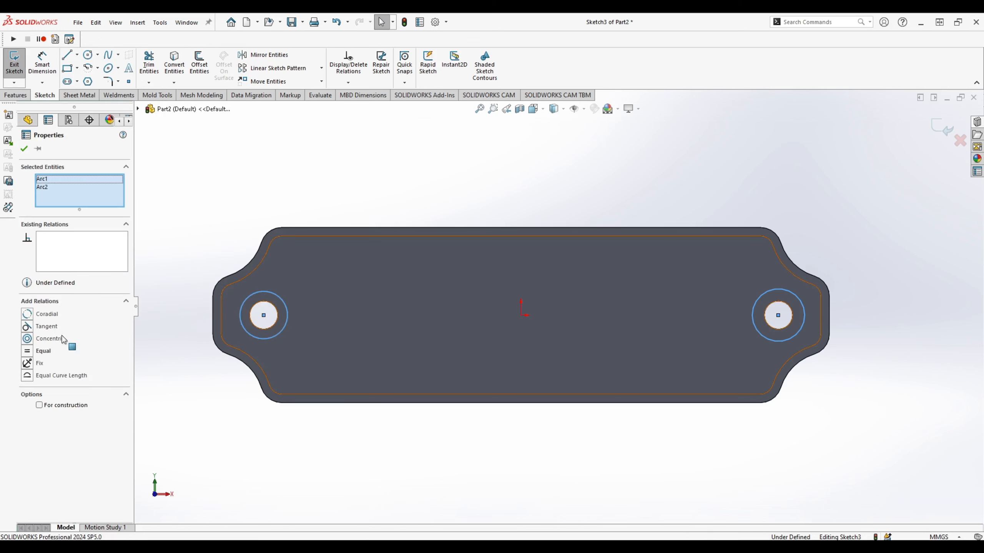
click(28, 352)
key(Escape)
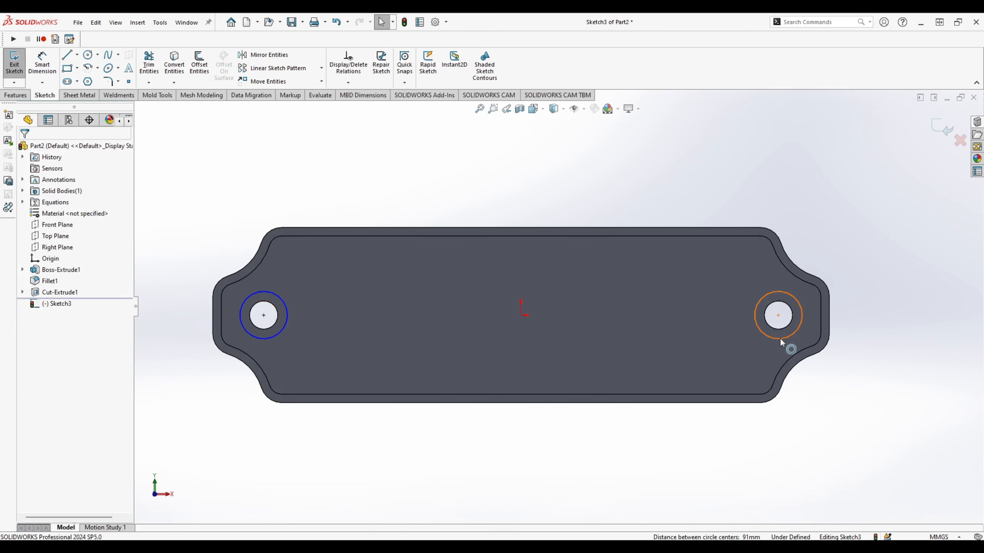
Step: Dimension the right circle's diameter with the equation =5+("A"*2) and close the sketch
key(d)
click(791, 334)
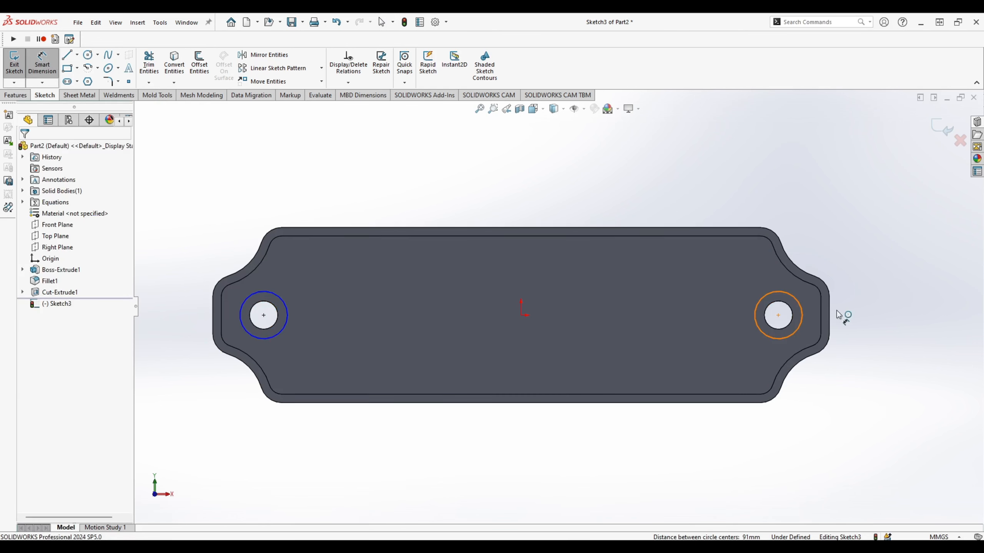
click(879, 239)
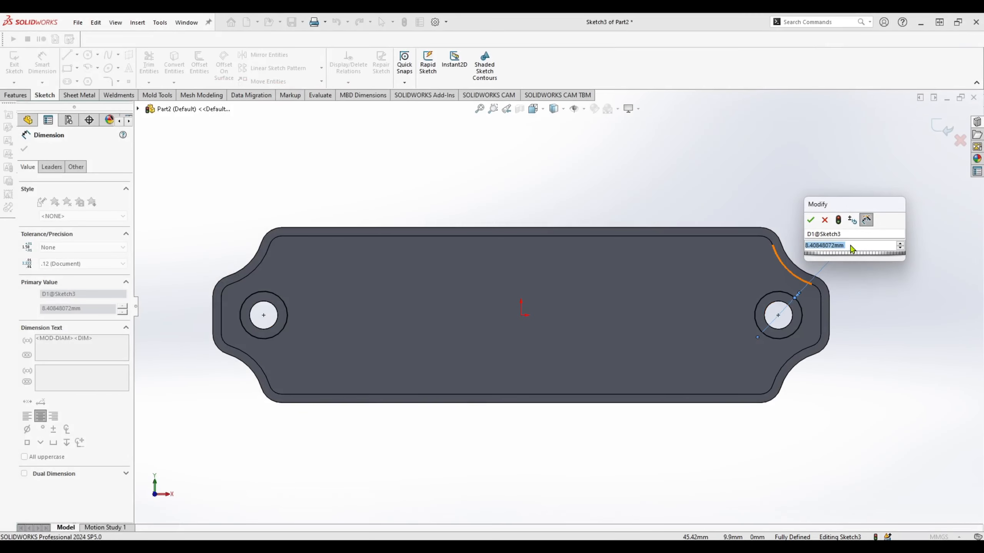
text(=)
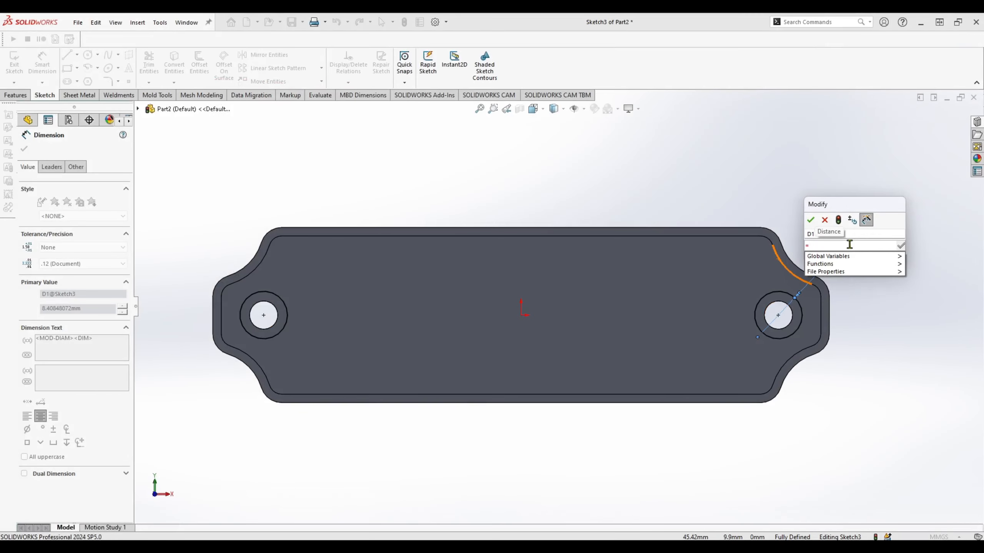
text(5+("A")
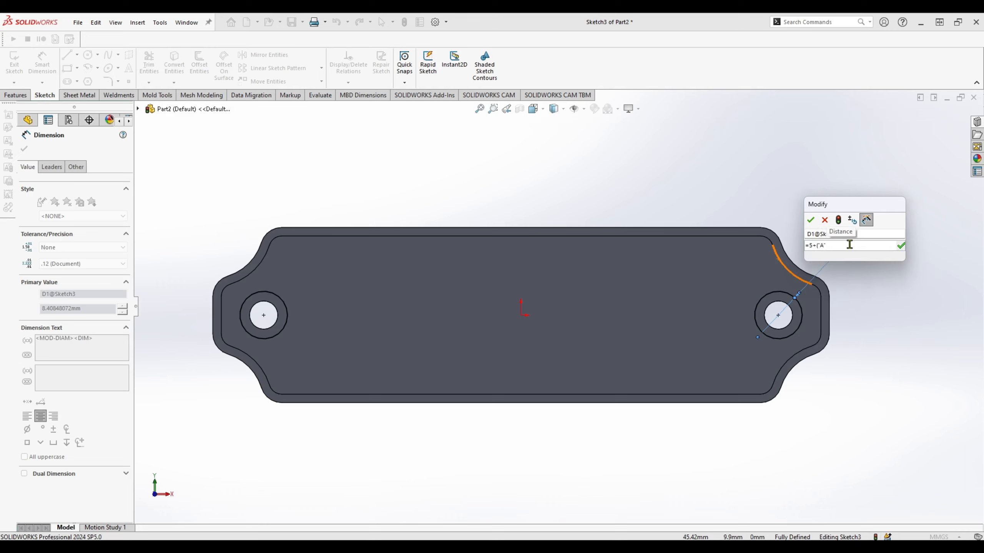
text(*2))
click(810, 224)
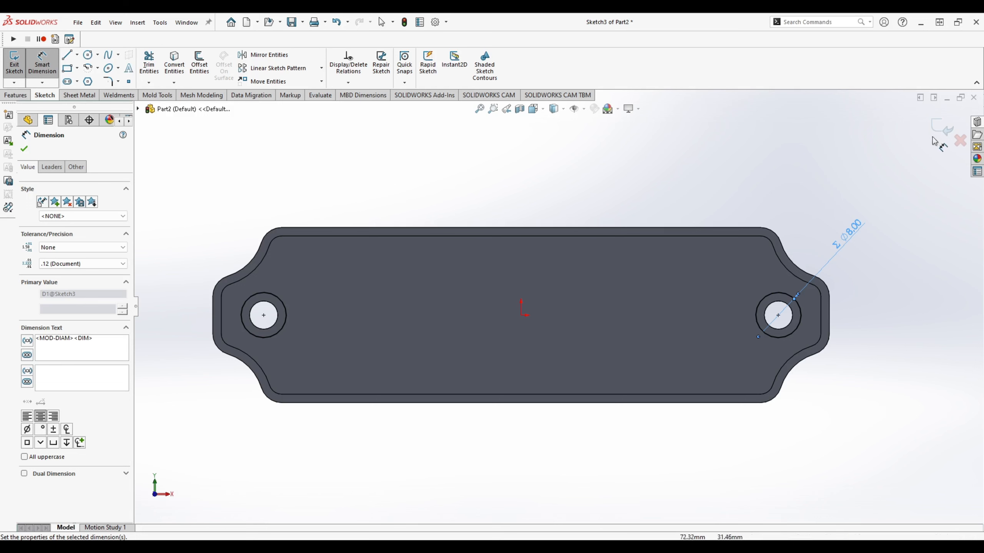
click(935, 131)
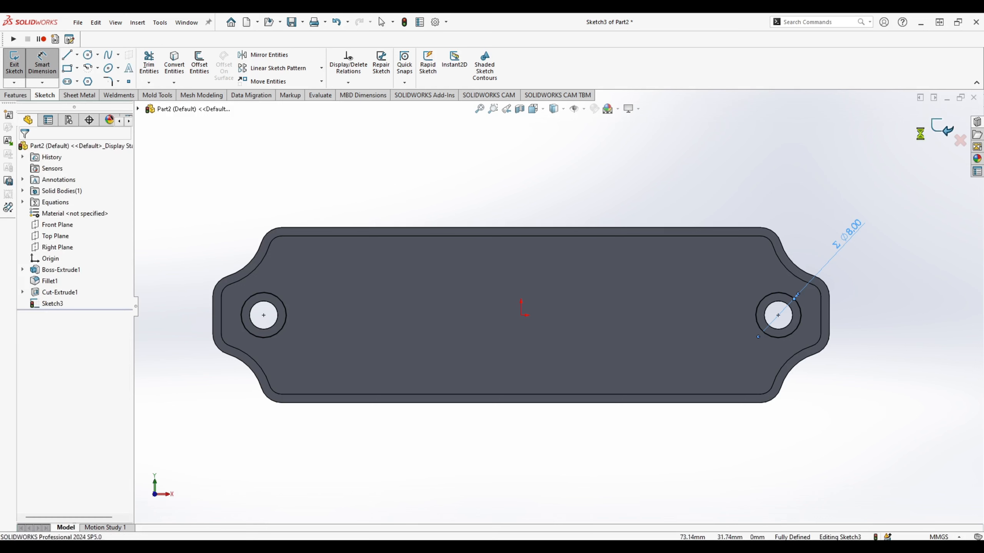
click(56, 304)
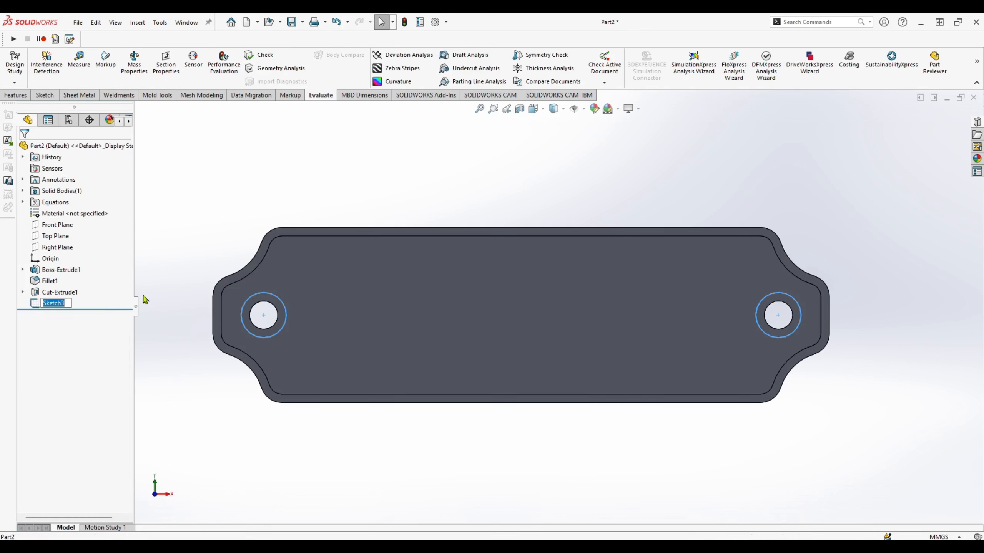
key(Return)
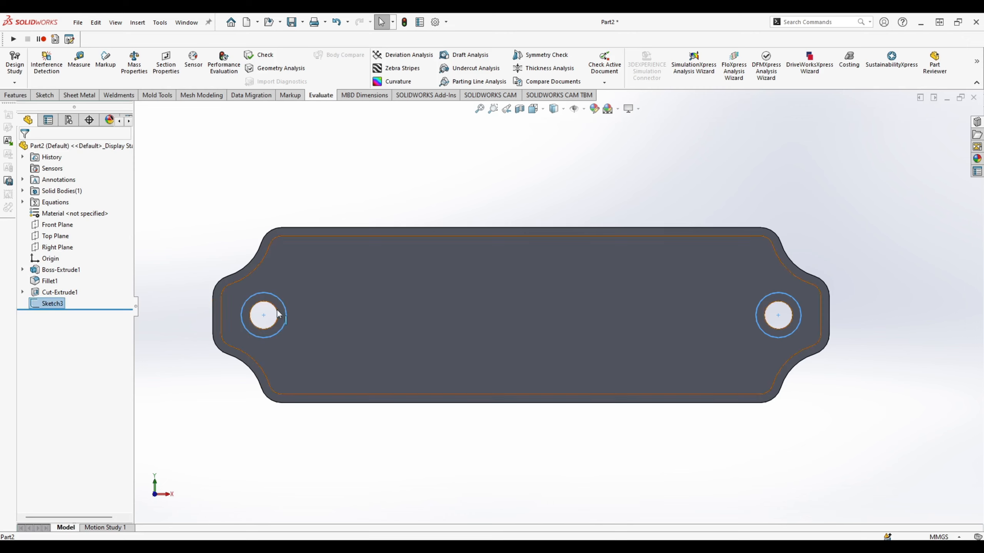
click(223, 241)
click(58, 303)
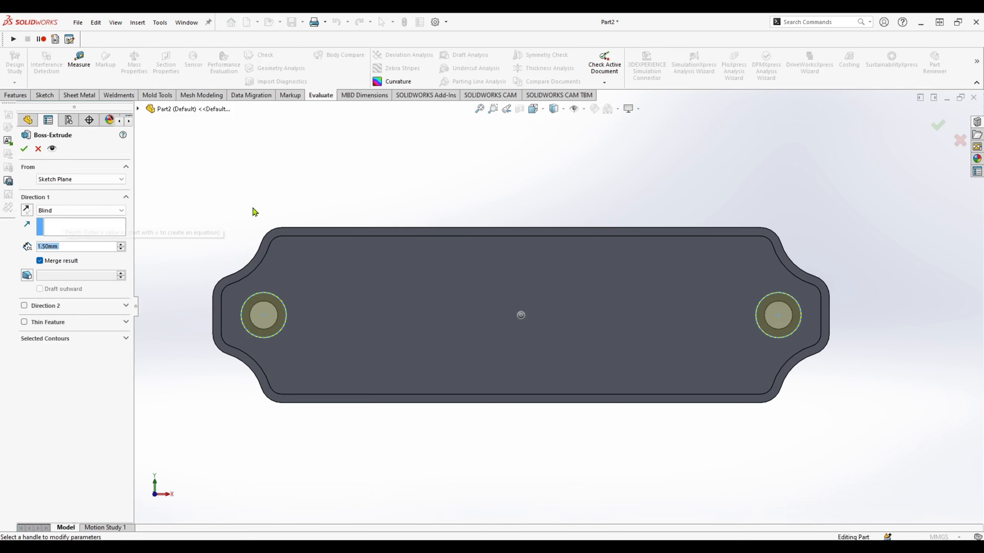
scroll(334, 286, down, 3)
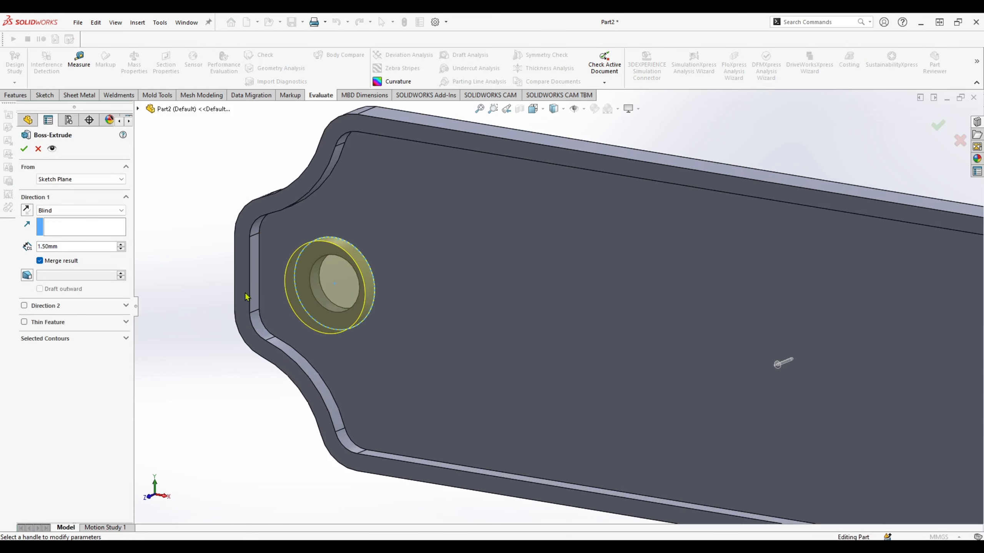
click(38, 149)
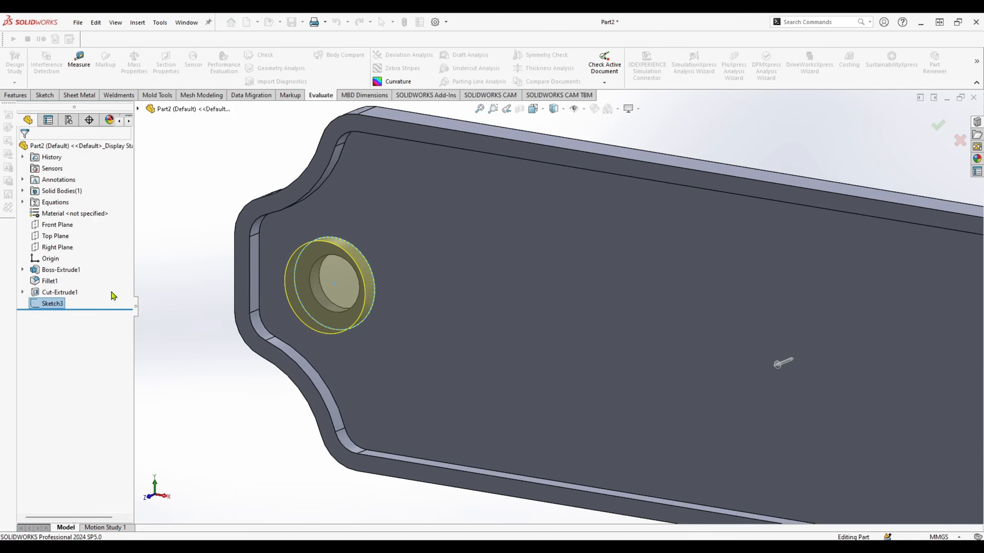
Step: Edit the circle sketch to convert both hole edges into sketch entities, and close it
double_click(59, 306)
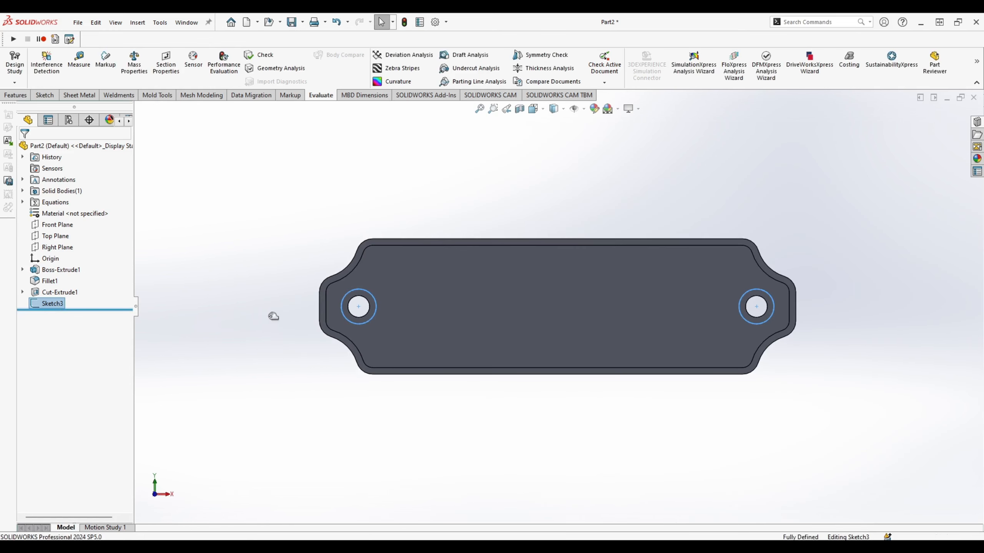
scroll(345, 316, down, 5)
click(356, 317)
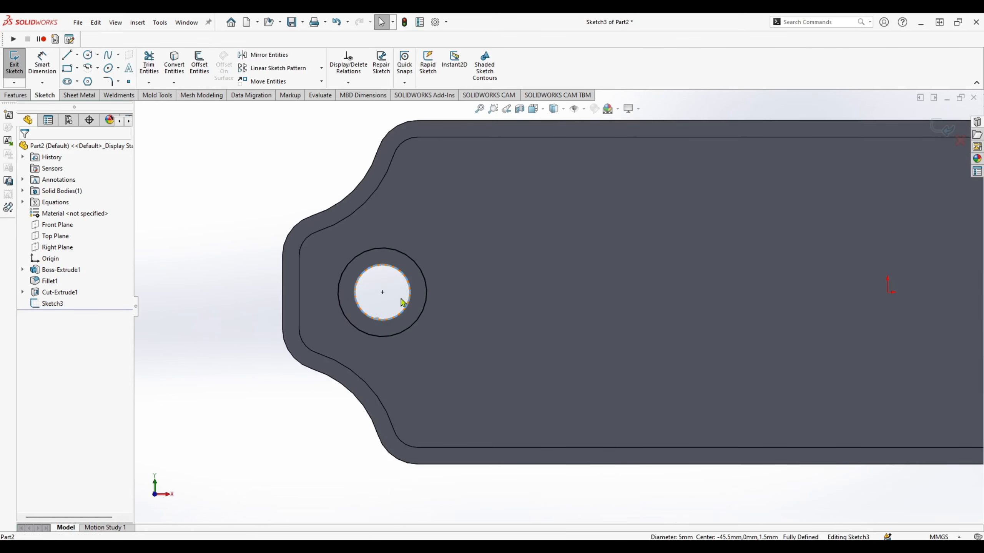
scroll(399, 285, up, 5)
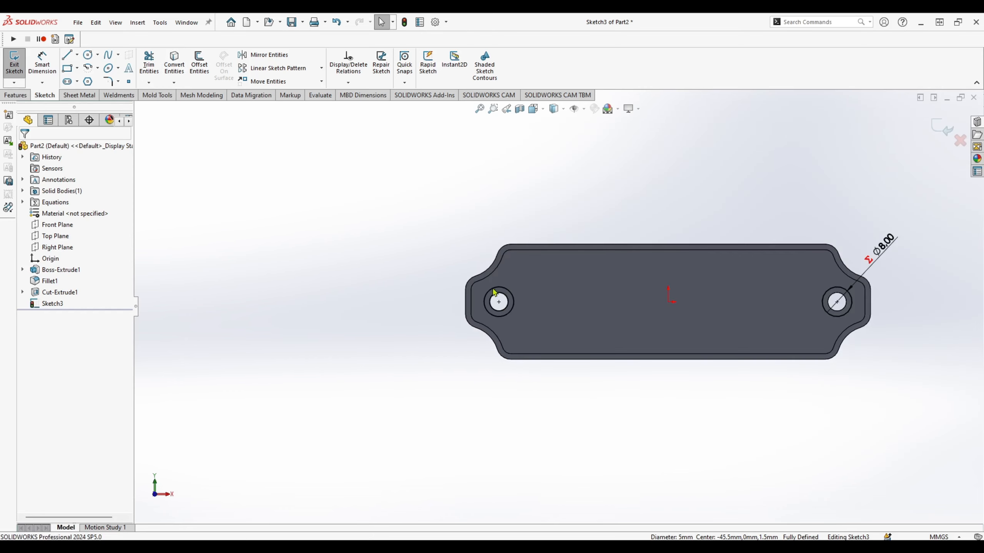
scroll(836, 310, down, 5)
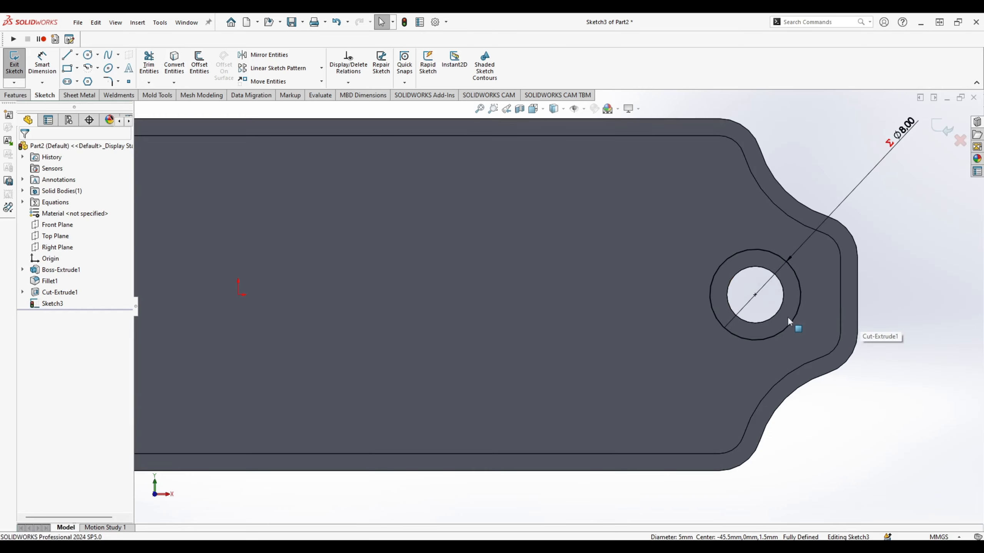
click(778, 313)
click(177, 66)
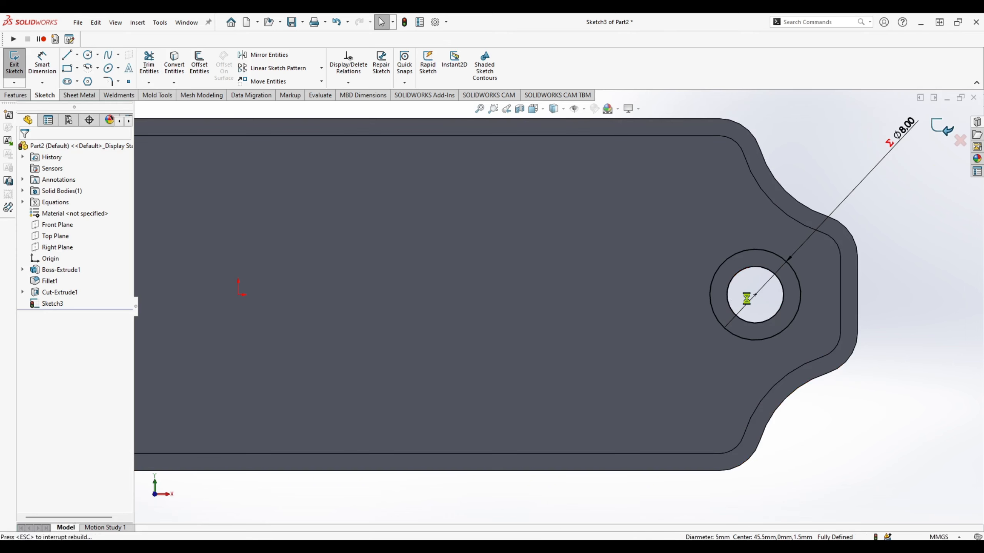
scroll(702, 307, up, 6)
scroll(252, 301, down, 5)
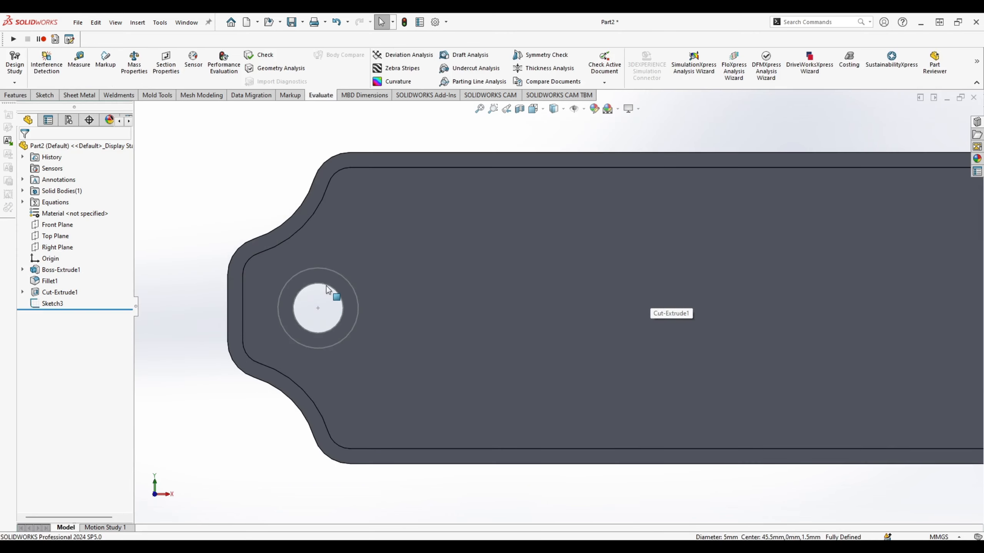
Step: Start a boss extrusion of the ring sketch with the Offset From Surface end condition, referenced to the plate's back face
click(50, 304)
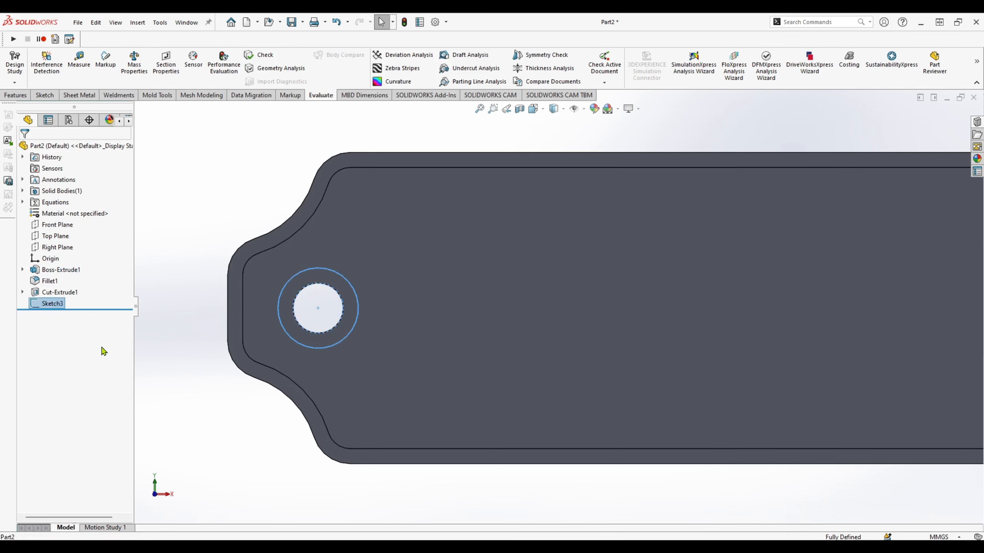
key(e)
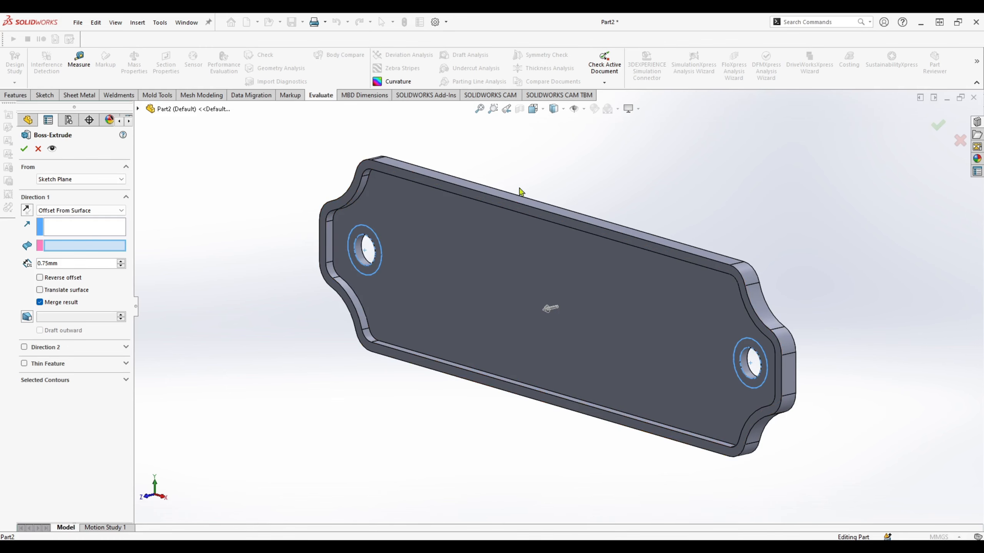
middle_drag(578, 184, 492, 188)
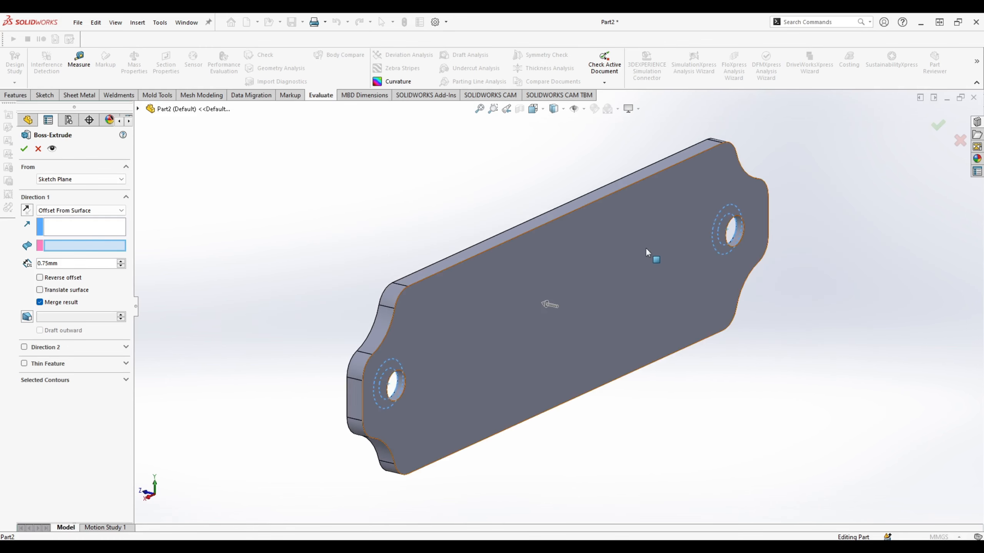
click(670, 223)
scroll(753, 216, down, 3)
middle_drag(672, 227, 689, 233)
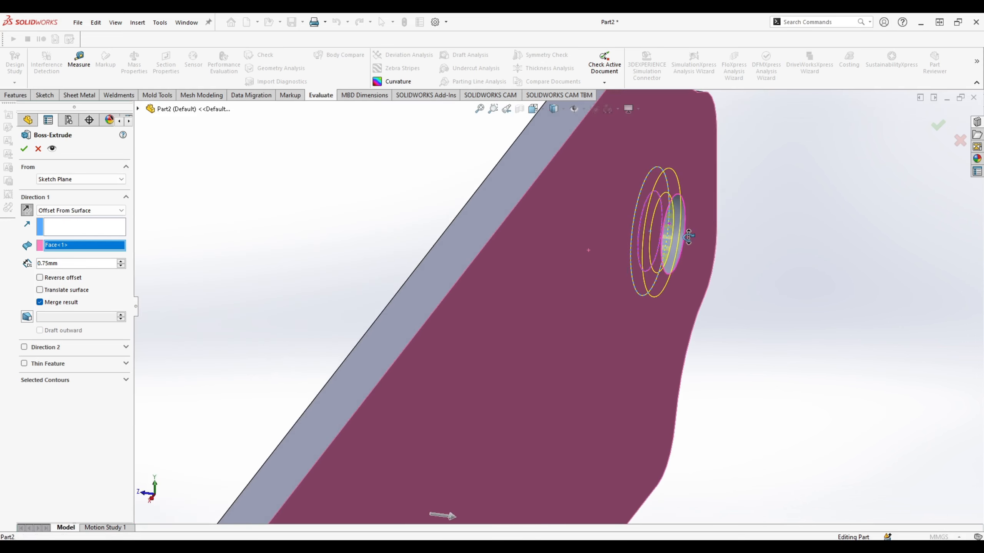
Step: Set the boss extrusion's end offset distance to ="A"*0.5 and reverse the offset direction
double_click(94, 263)
text(=)
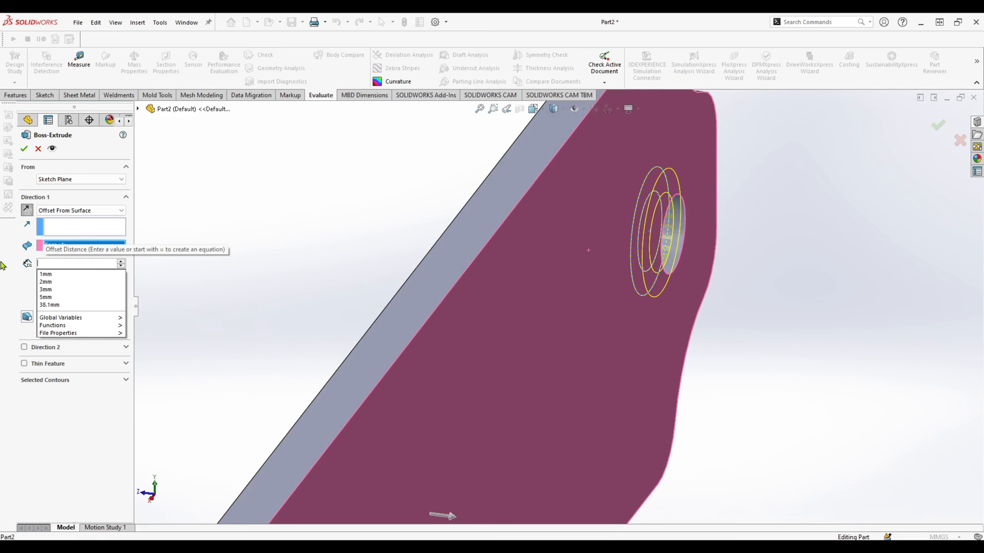
text(a)
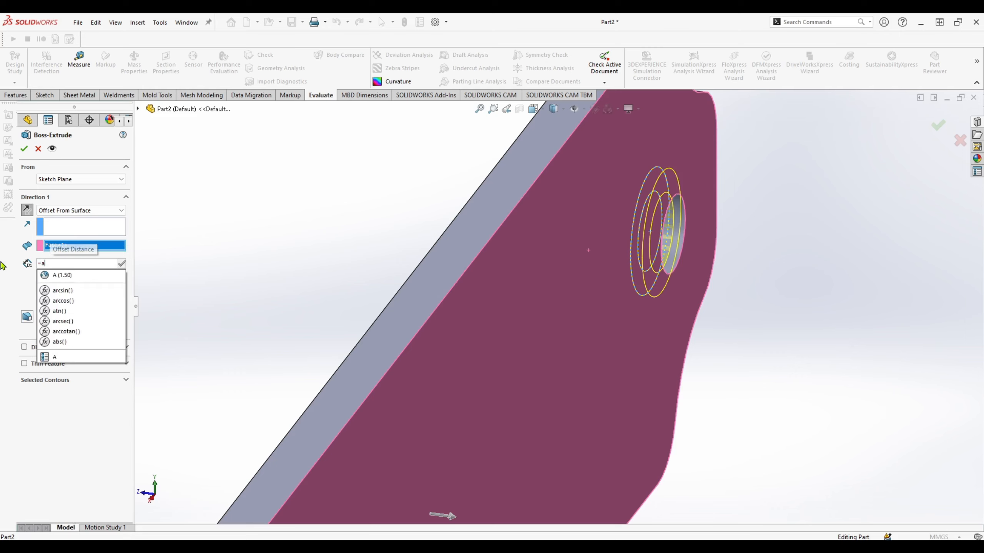
key(Down)
key(Return)
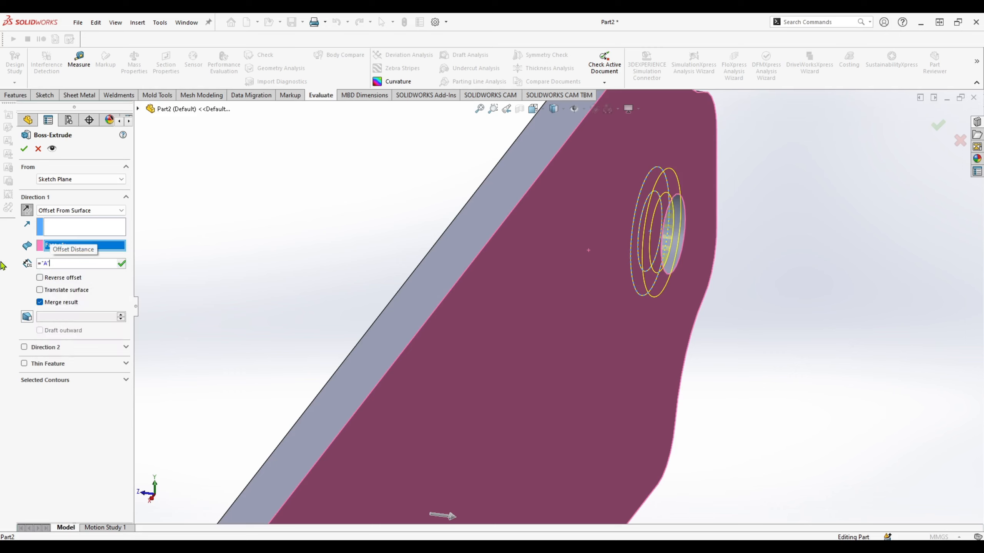
text(*0)
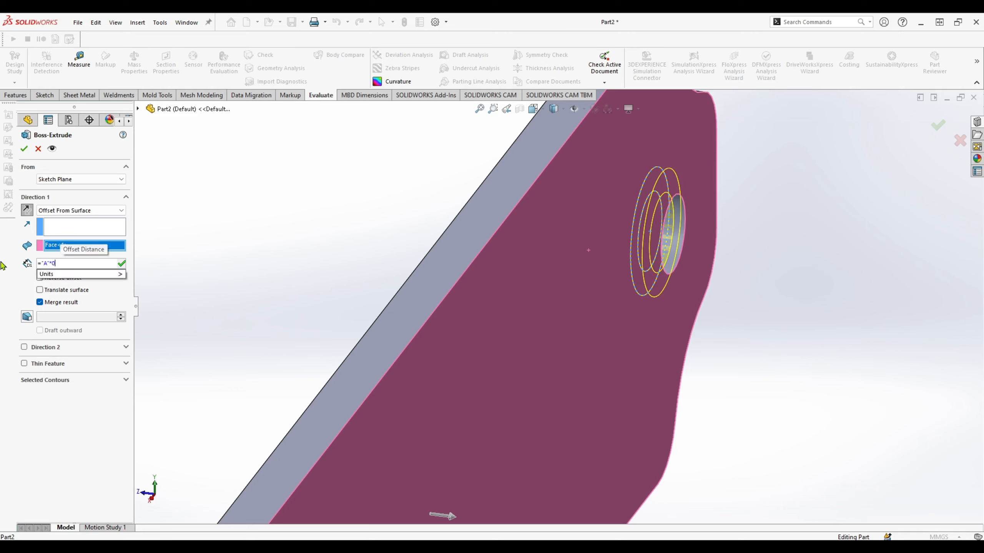
text(.5)
key(Return)
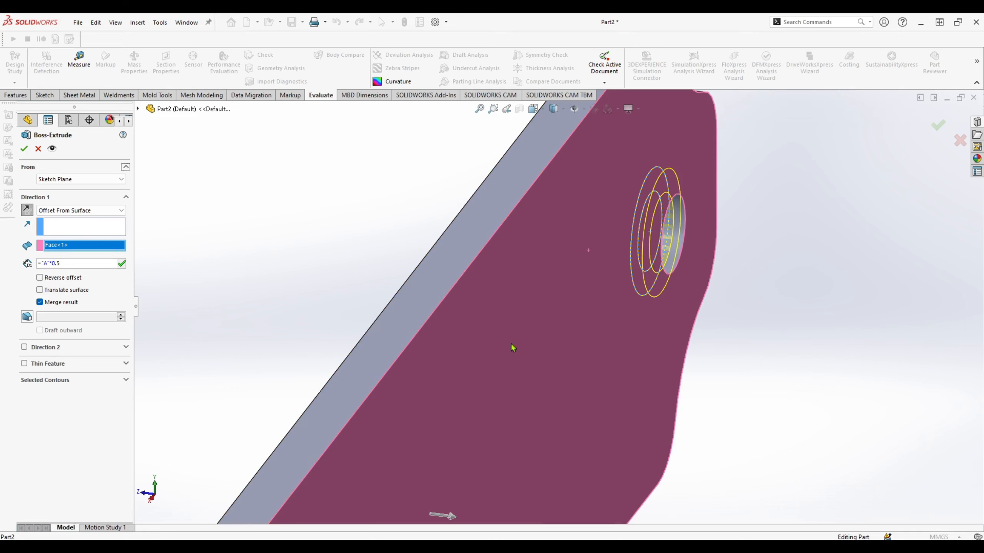
click(493, 322)
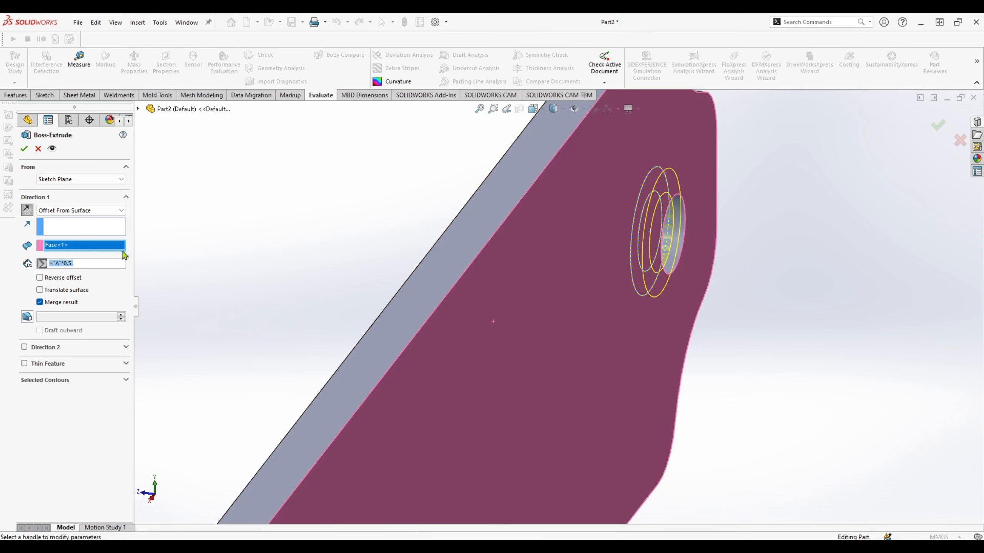
click(40, 277)
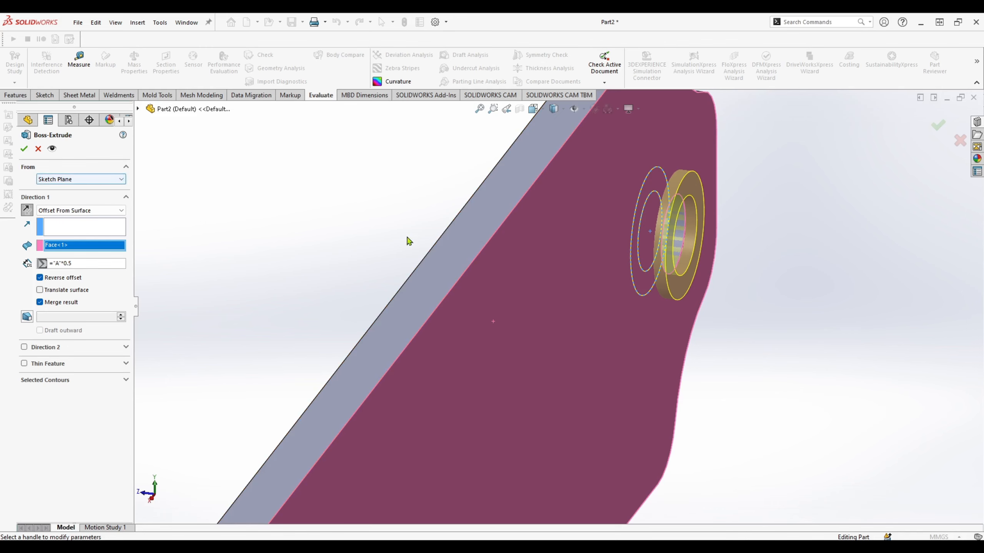
Step: Start the ring extrusion at an offset of ="A"*0.5 from the sketch plane and confirm the feature
middle_drag(408, 242, 426, 218)
scroll(531, 258, up, 3)
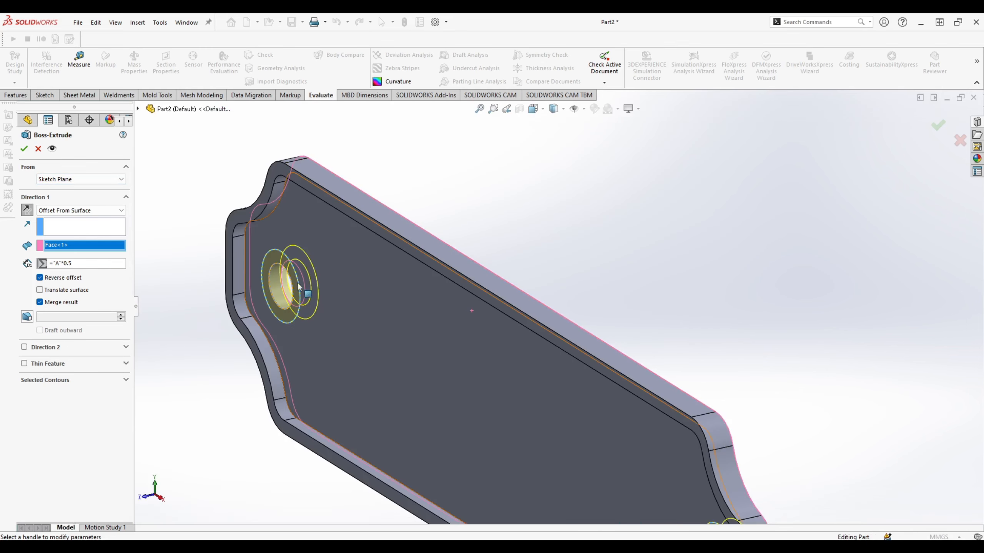
scroll(293, 271, down, 4)
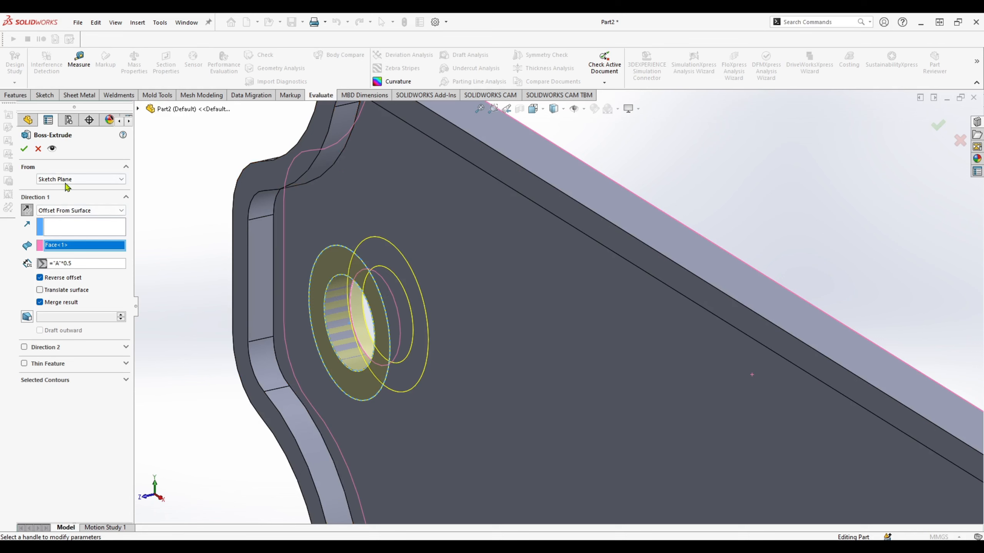
click(77, 179)
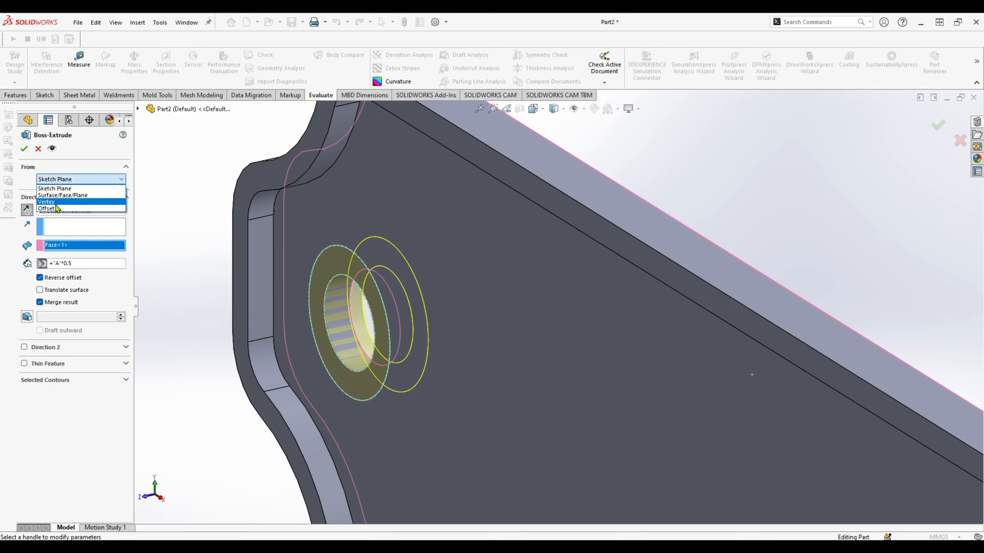
click(57, 209)
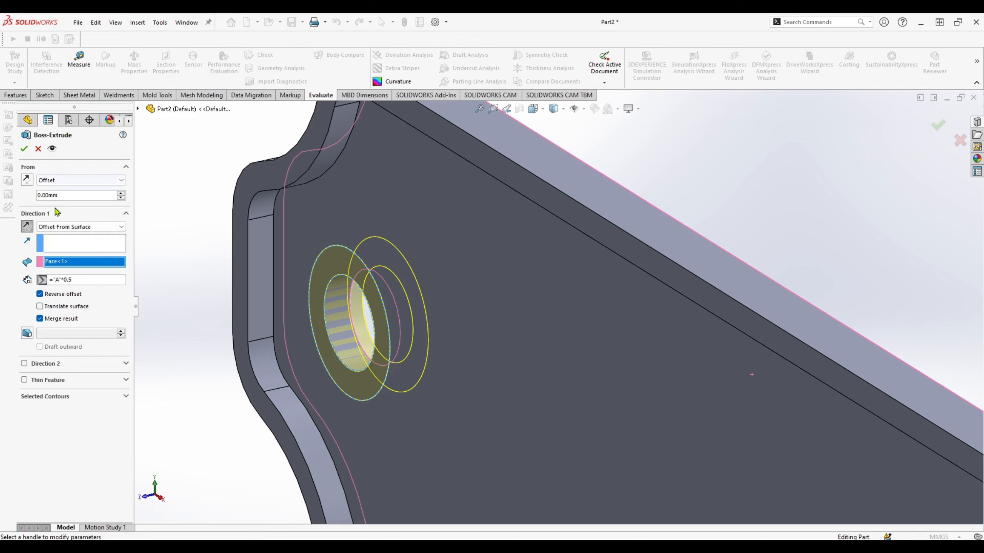
drag(66, 195, 20, 200)
text(=)
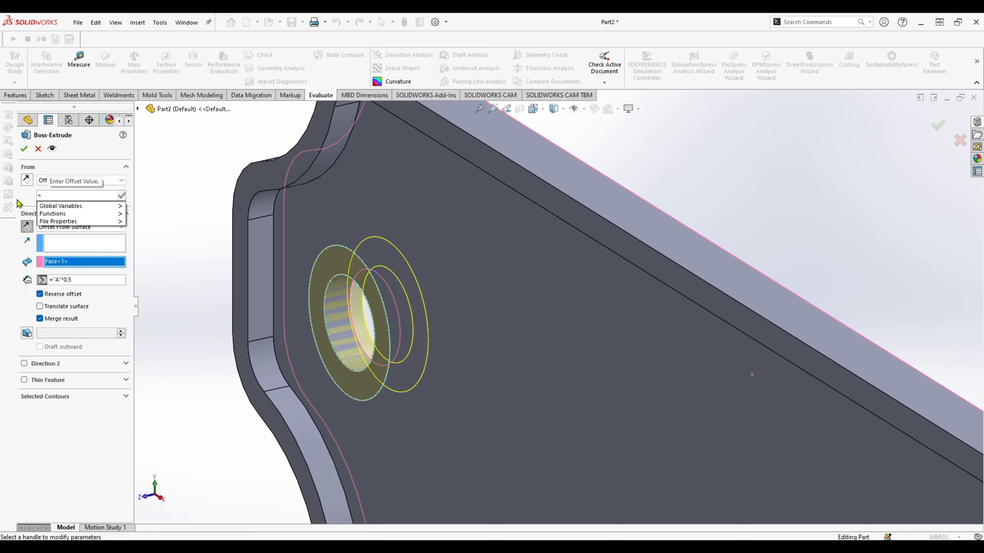
text("A")
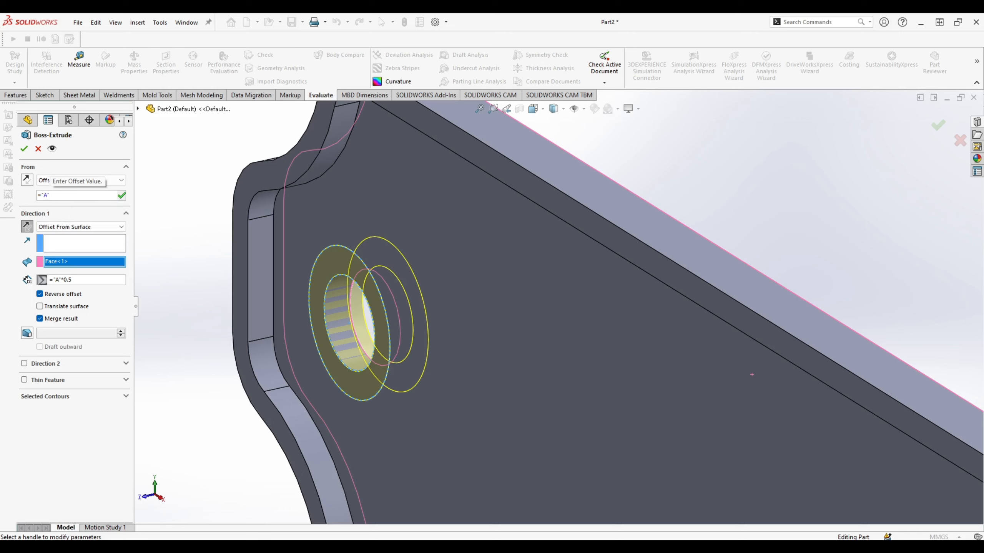
text(*0.5)
key(Return)
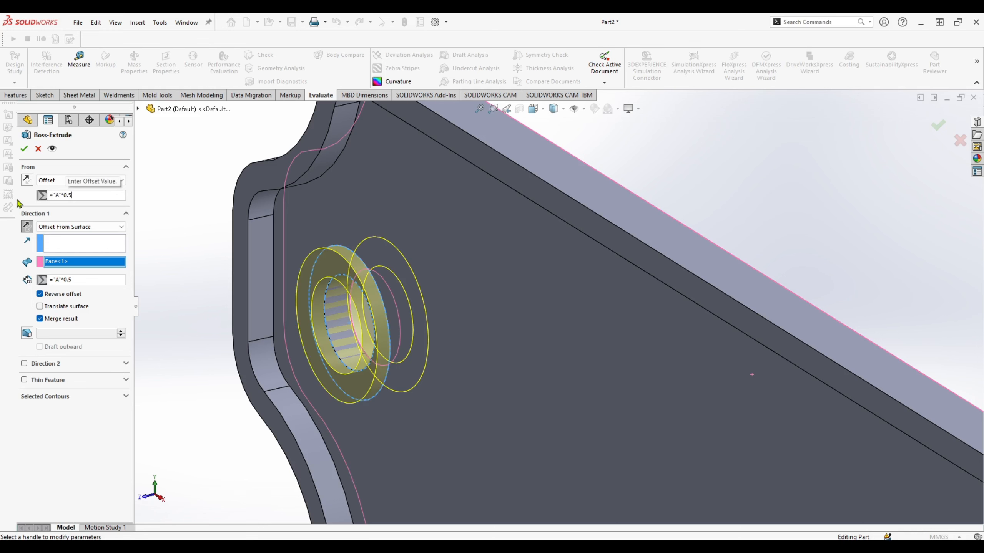
click(23, 148)
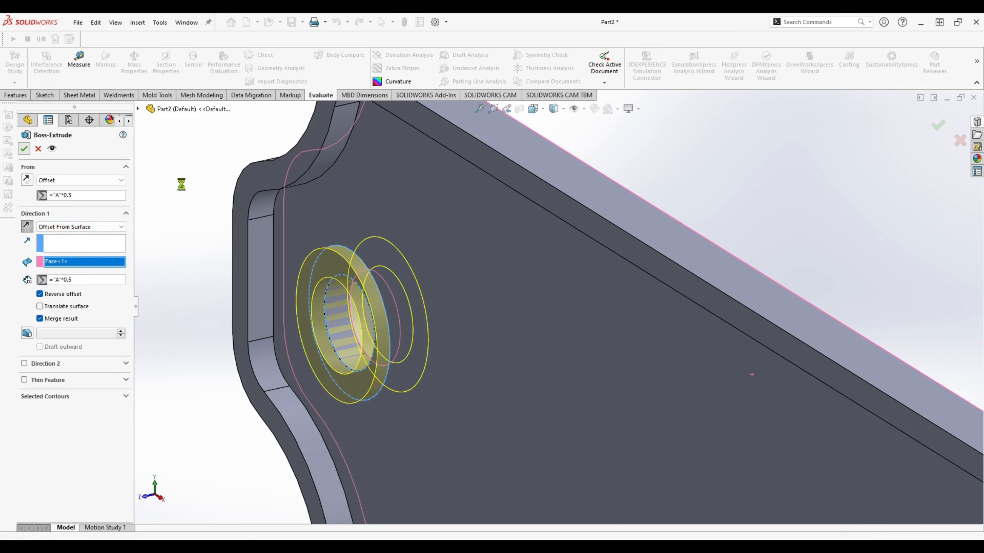
Step: Assign the Brass material from the Copper Alloys category to the part
key(f)
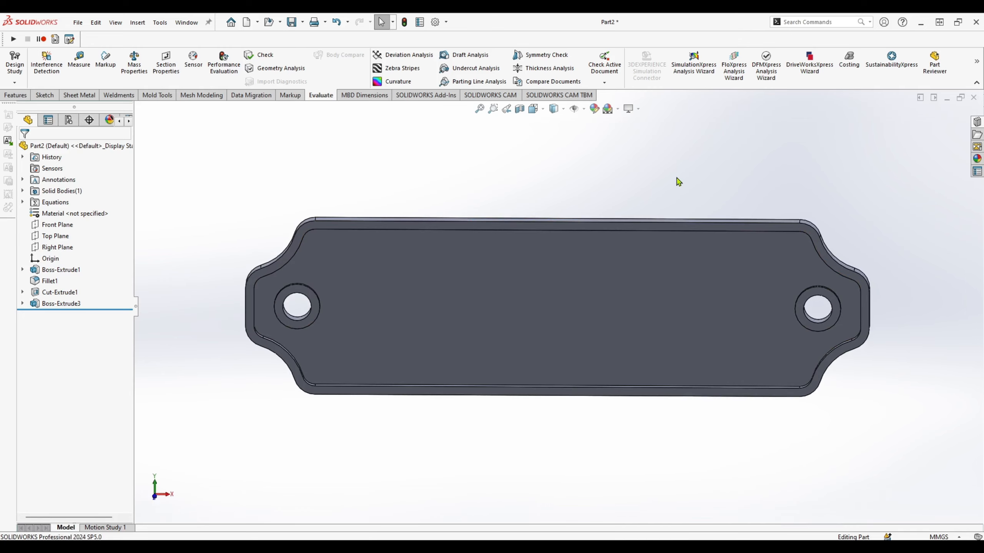
middle_drag(679, 181, 632, 175)
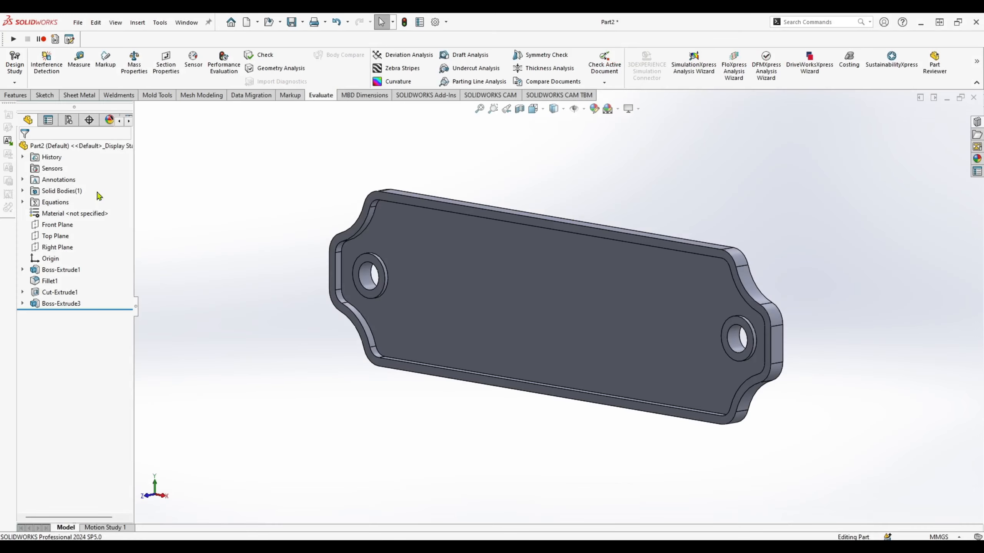
right_click(82, 215)
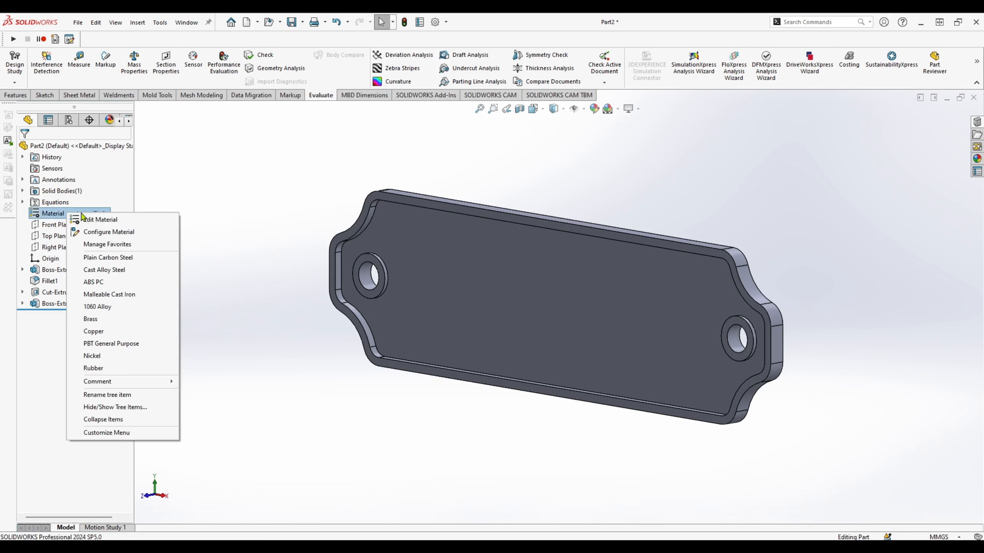
click(113, 223)
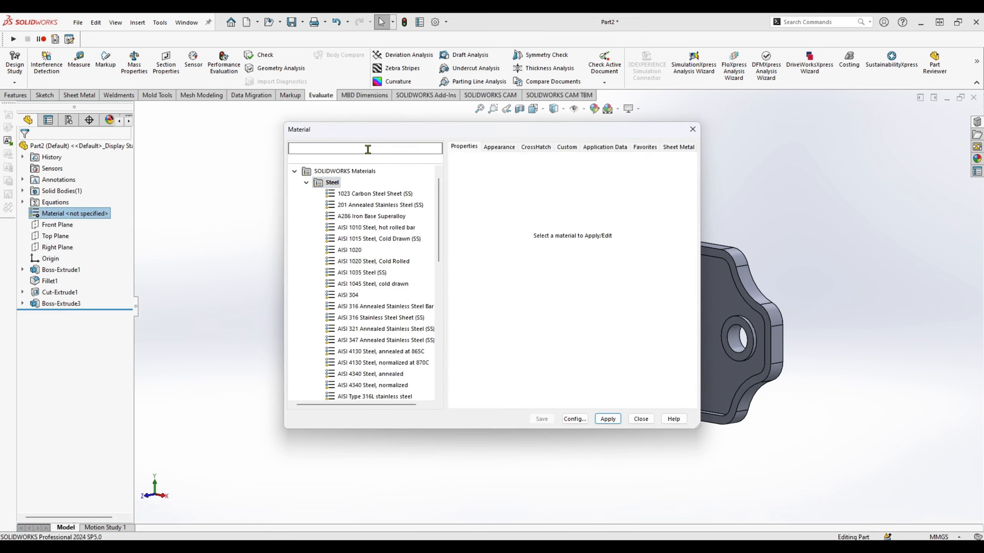
text(brass)
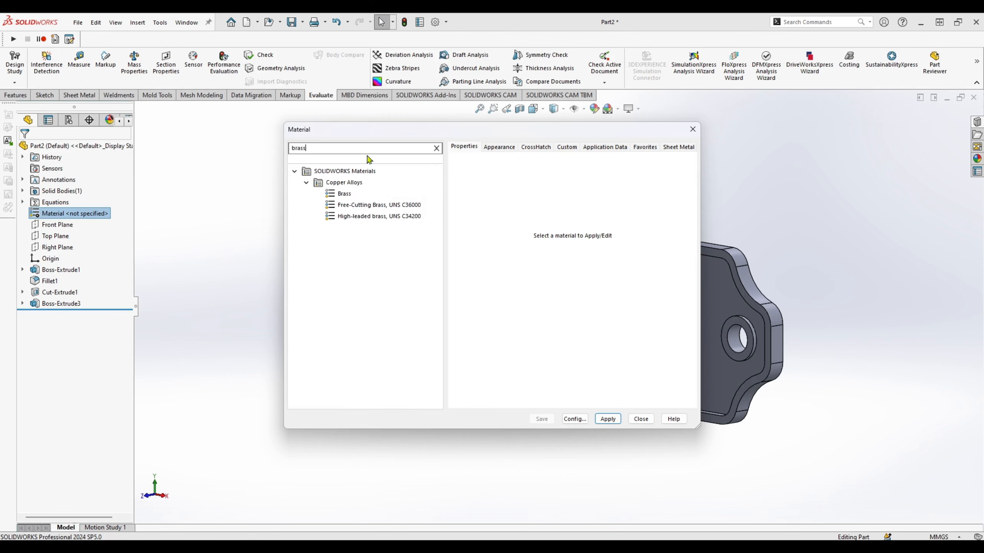
click(344, 194)
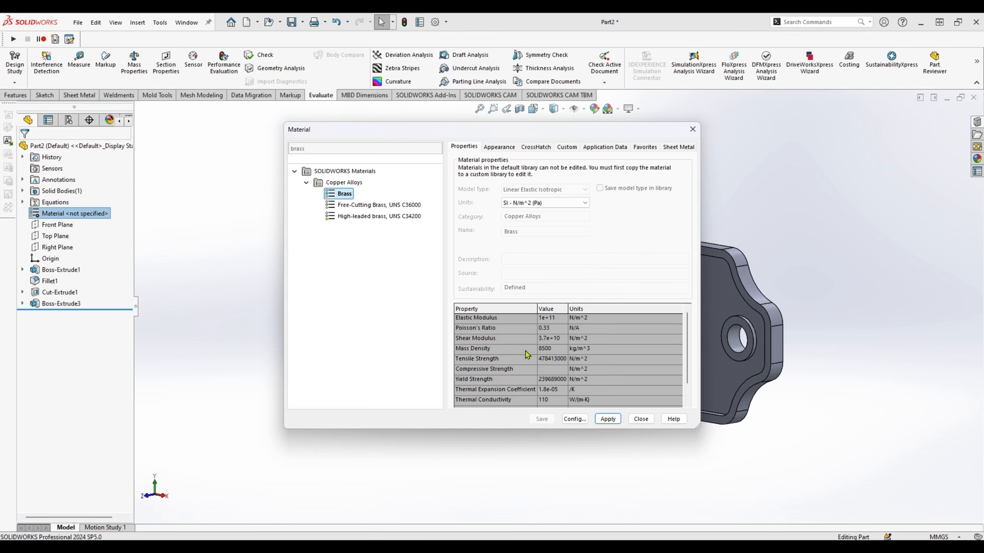
click(608, 419)
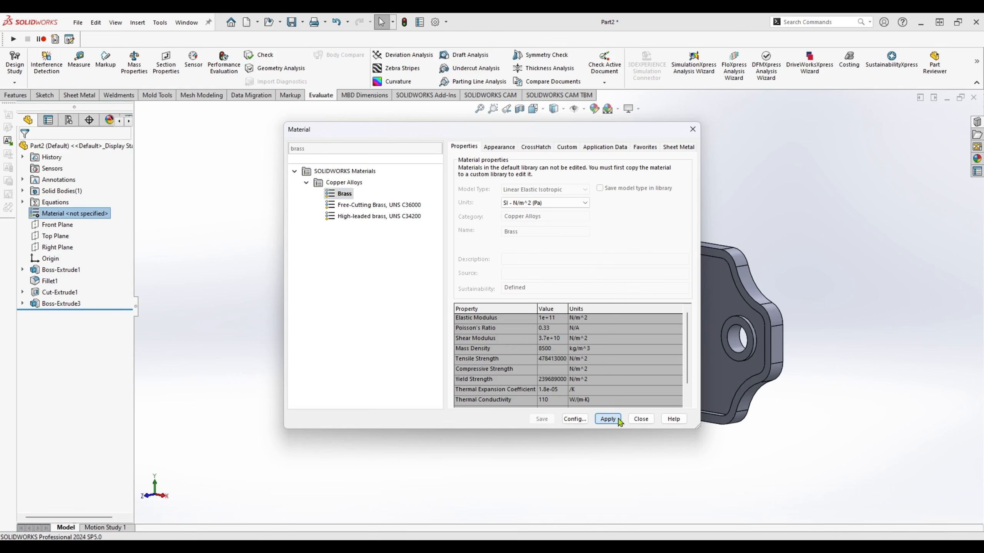
click(640, 419)
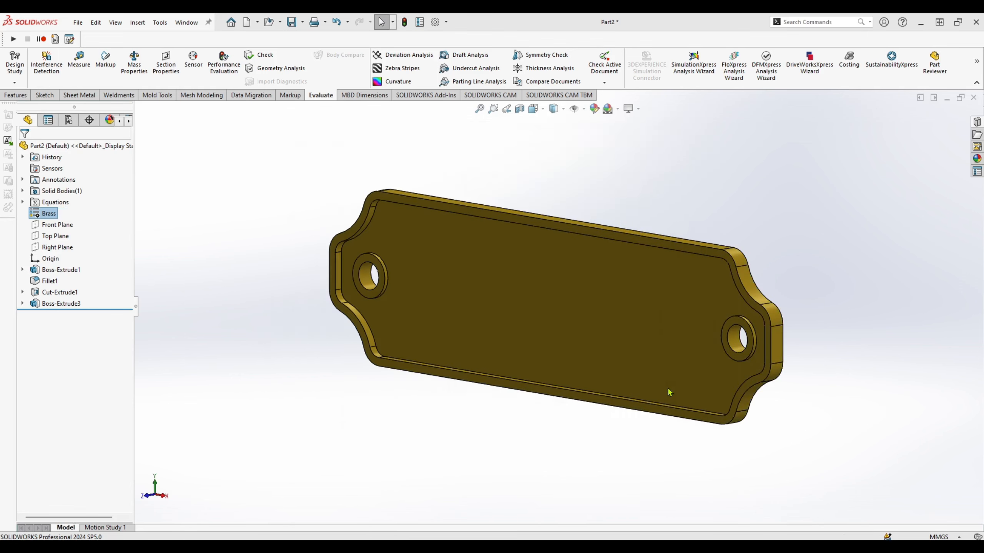
Step: Evaluate the brass plate's mass properties and compare the mass with the Part A answer in the problem PDF
middle_drag(753, 193, 778, 187)
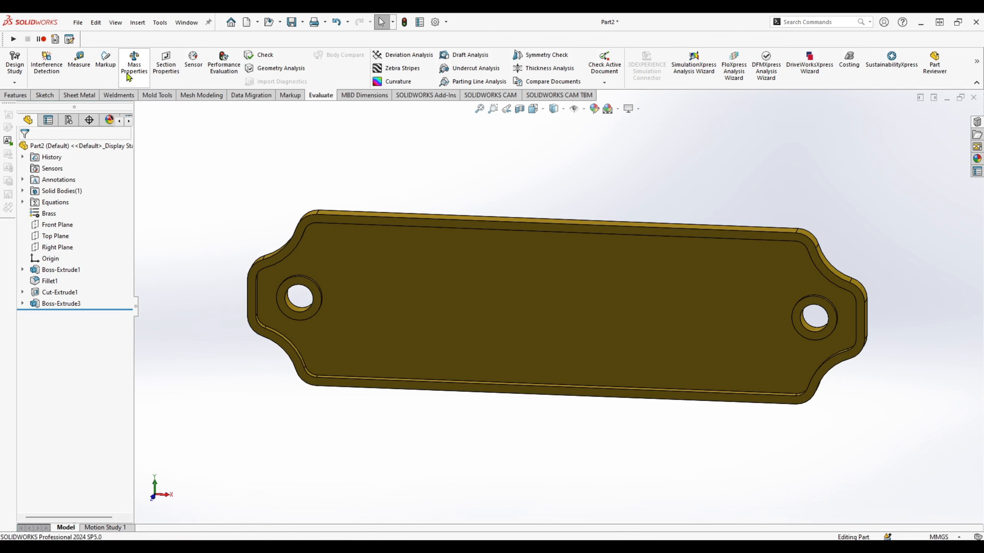
click(134, 64)
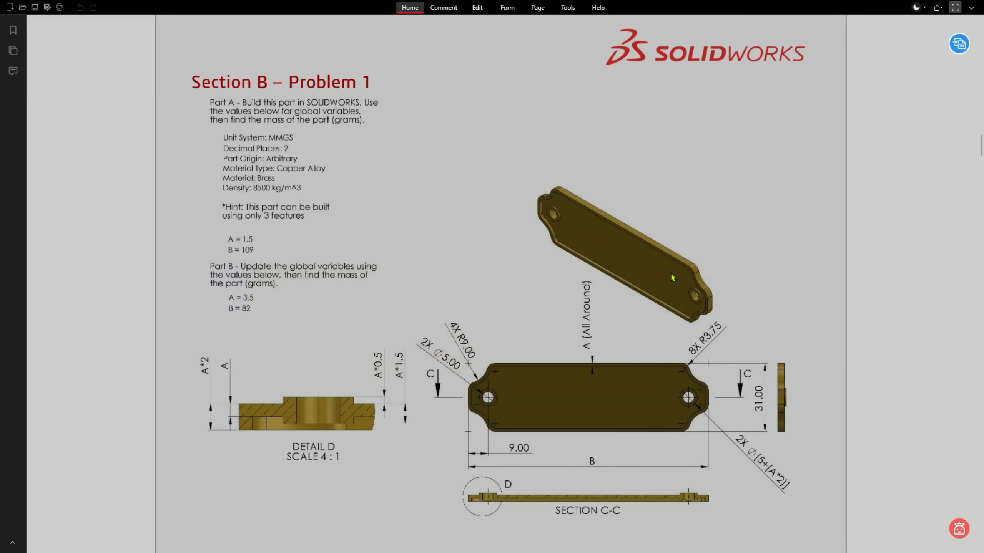
scroll(494, 290, down, 15)
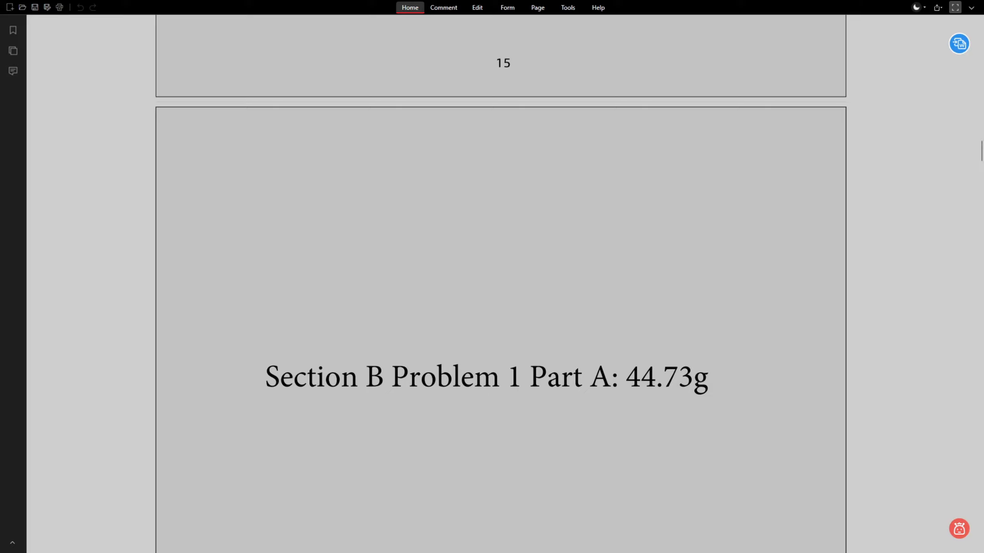
scroll(624, 290, up, 10)
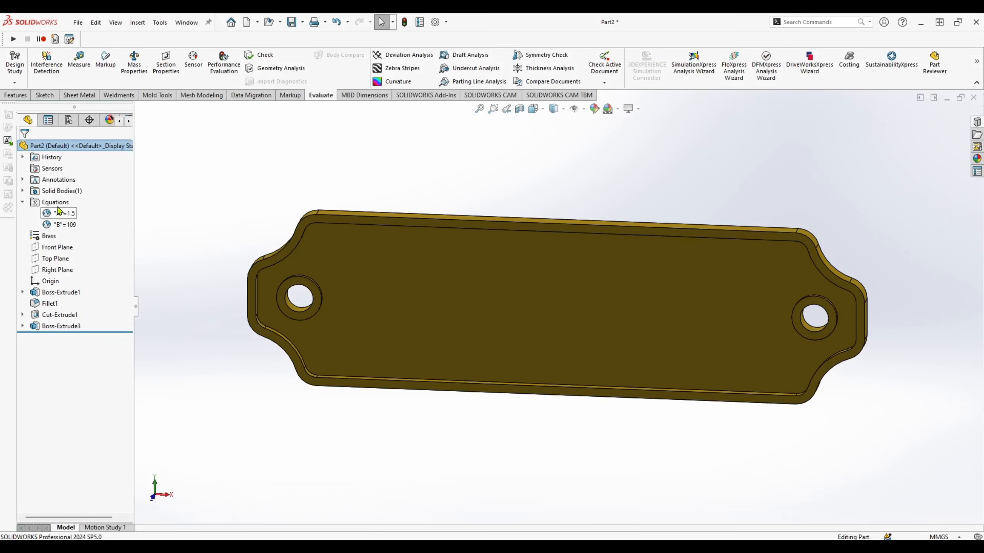
Step: Open the part's equations for editing and set global variable A to 3.5
right_click(58, 205)
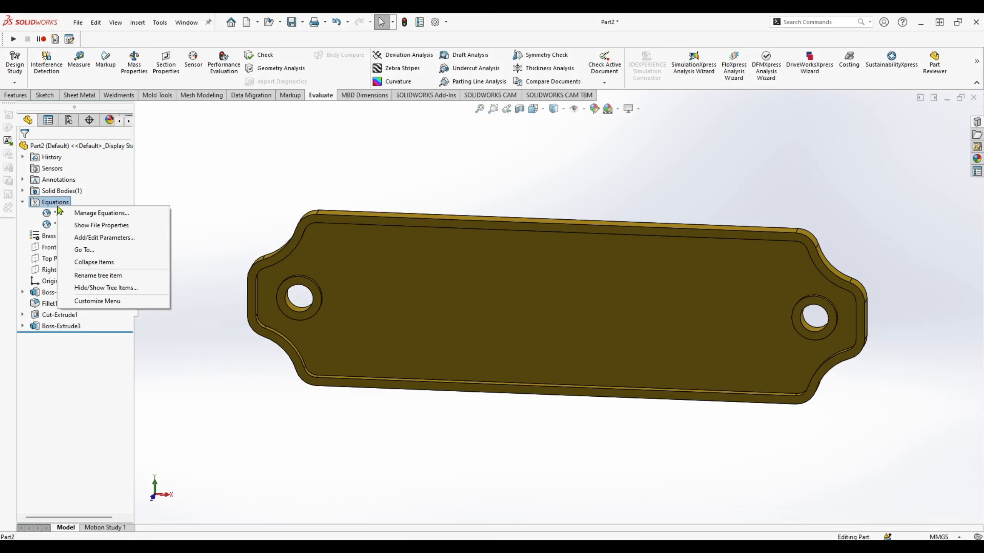
click(93, 212)
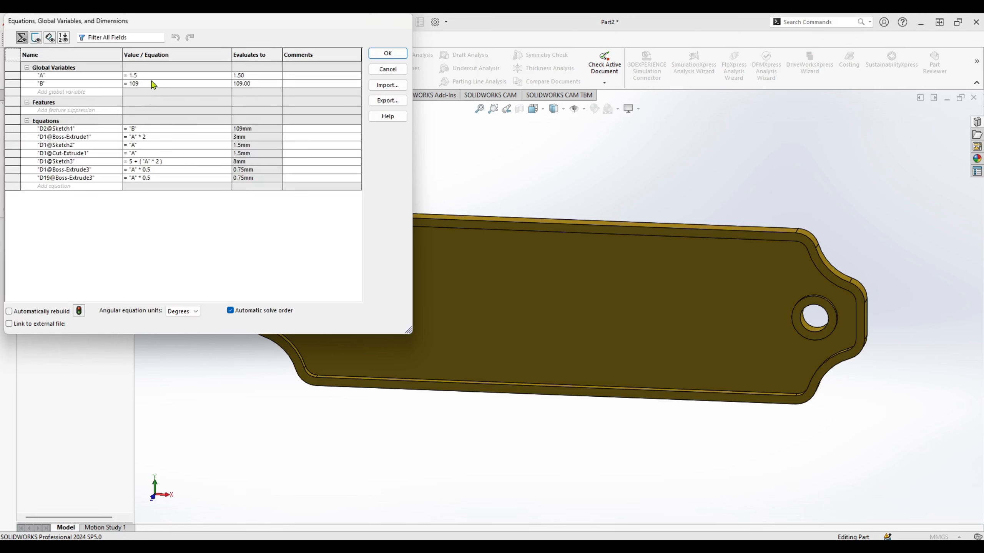
click(154, 76)
drag(147, 77, 131, 79)
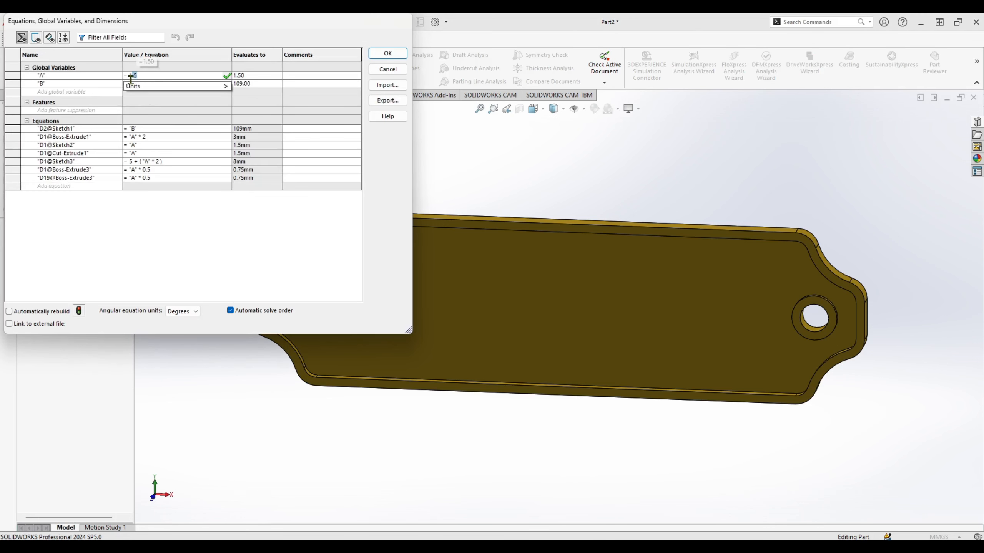
mouse_move(223, 86)
text(3.5)
key(Return)
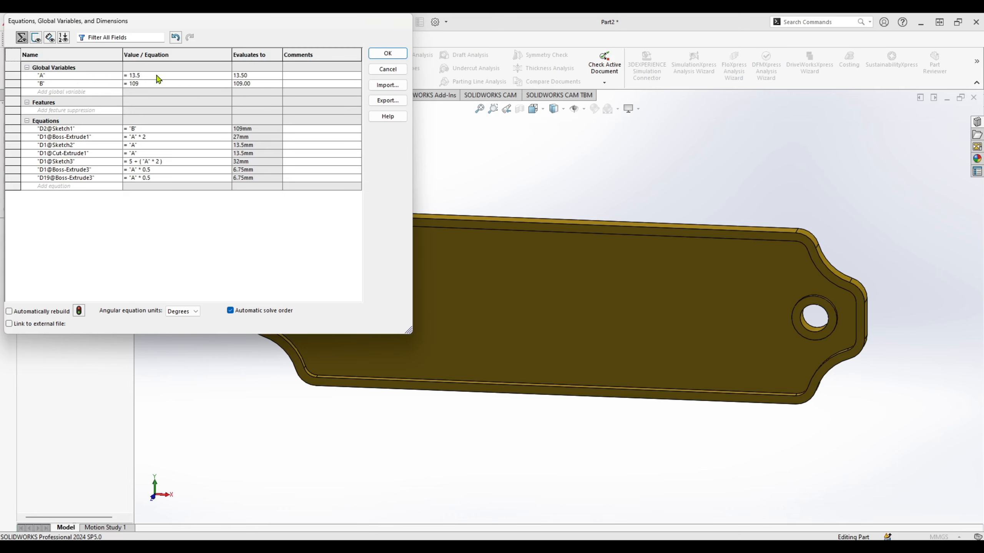
click(155, 75)
key(BackSpace)
key(BackSpace)
key(BackSpace)
key(BackSpace)
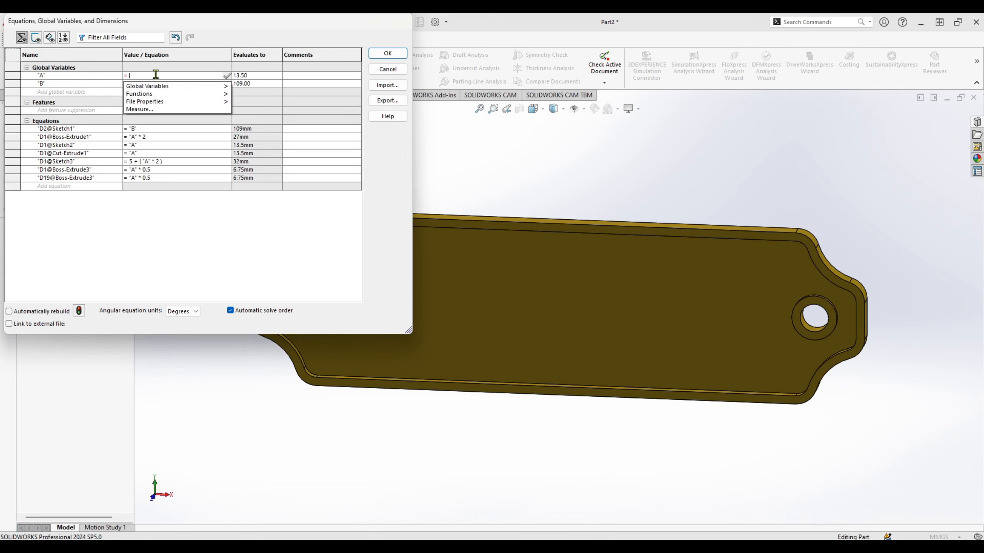
text(3.5)
key(Tab)
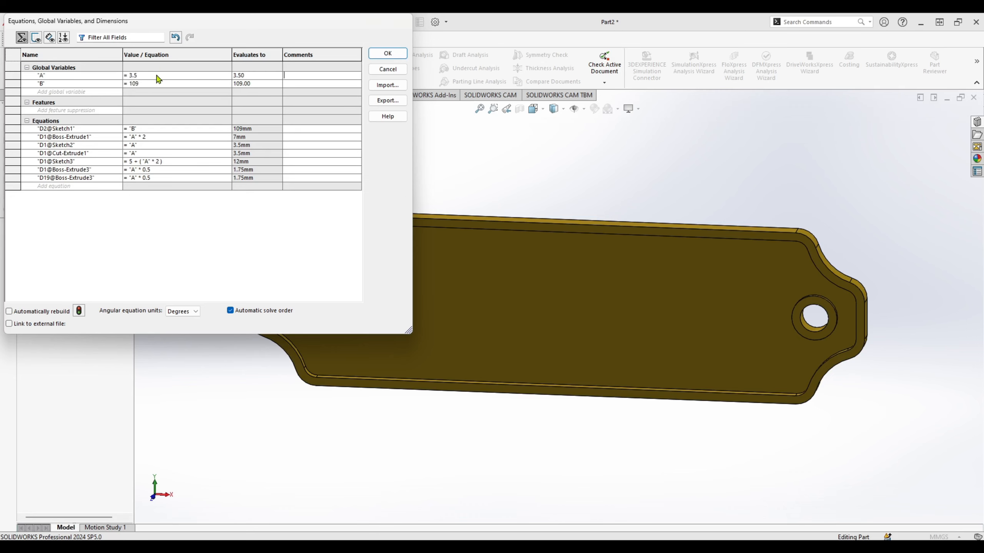
Step: Set global variable B to 82 and apply the equation changes to the part
click(152, 84)
key(BackSpace)
key(BackSpace)
key(BackSpace)
text(8)
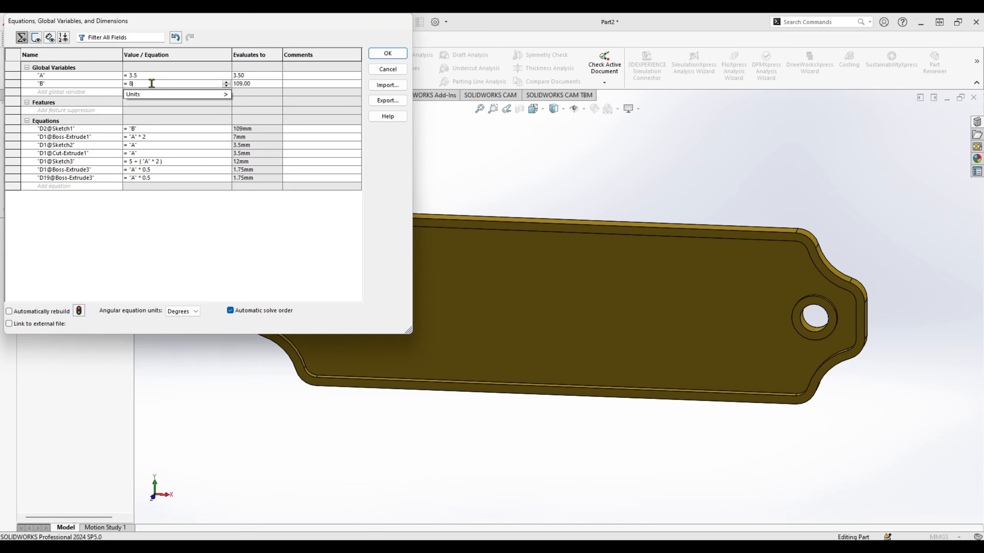
text(2)
key(Tab)
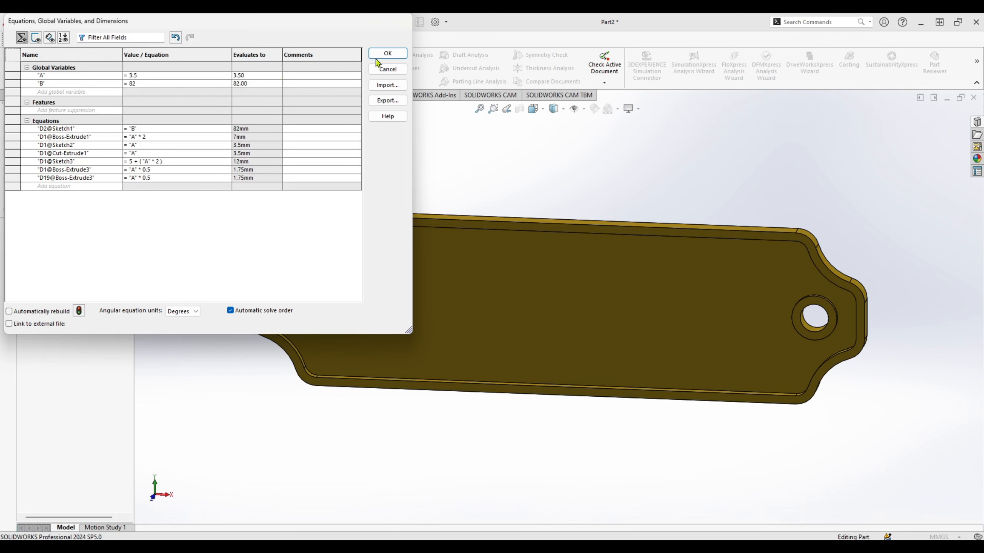
click(389, 55)
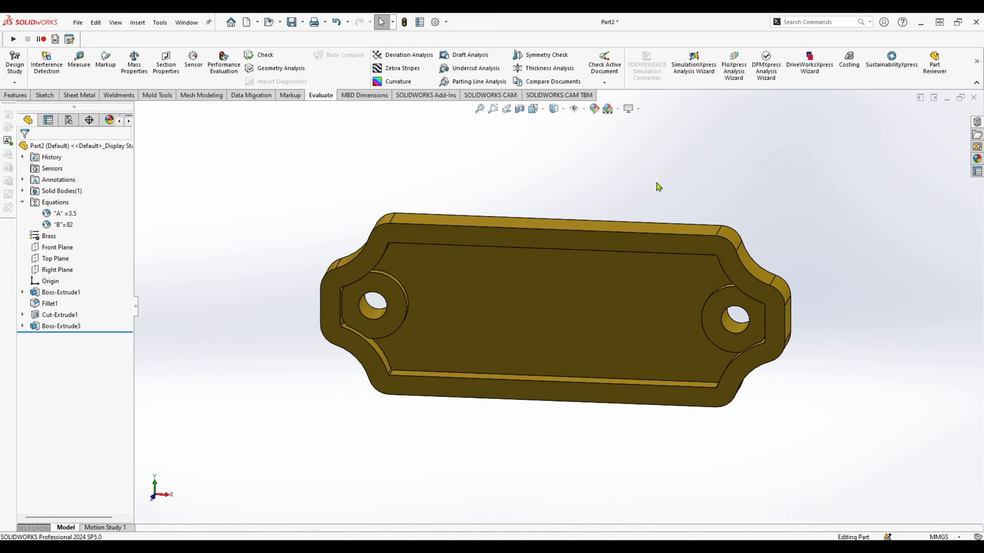
Step: Evaluate the updated plate's mass properties and compare the mass with the Part B answer in the problem PDF
middle_drag(659, 187, 285, 148)
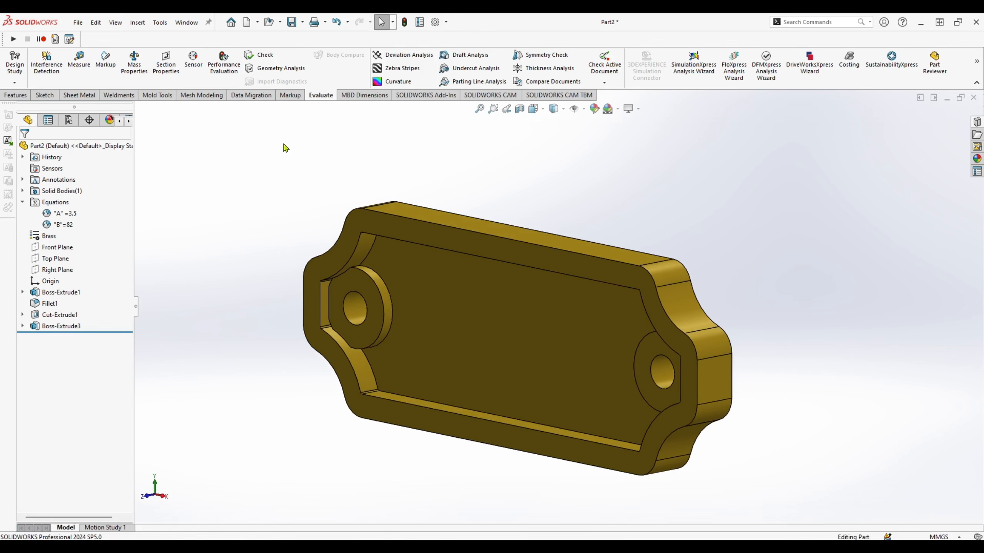
click(135, 65)
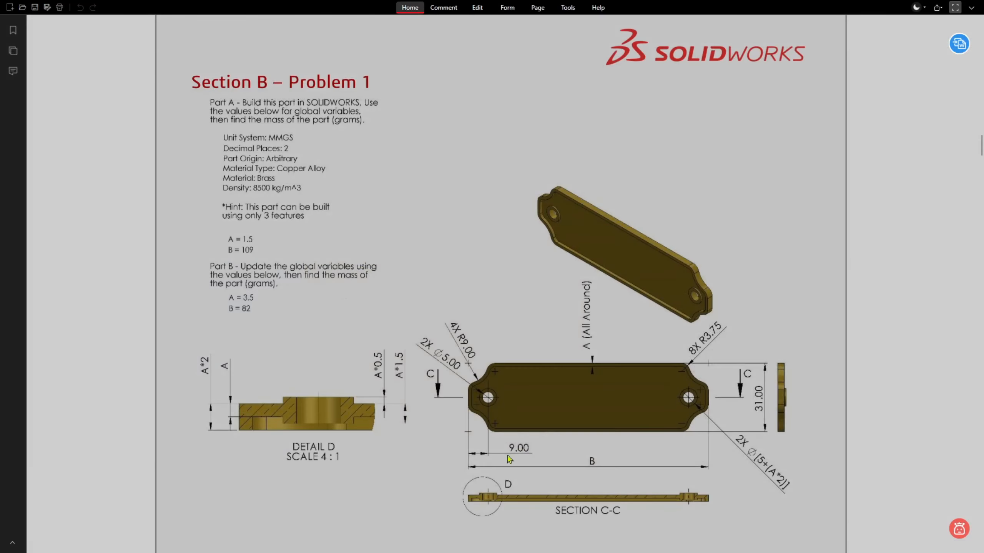
scroll(600, 281, down, 15)
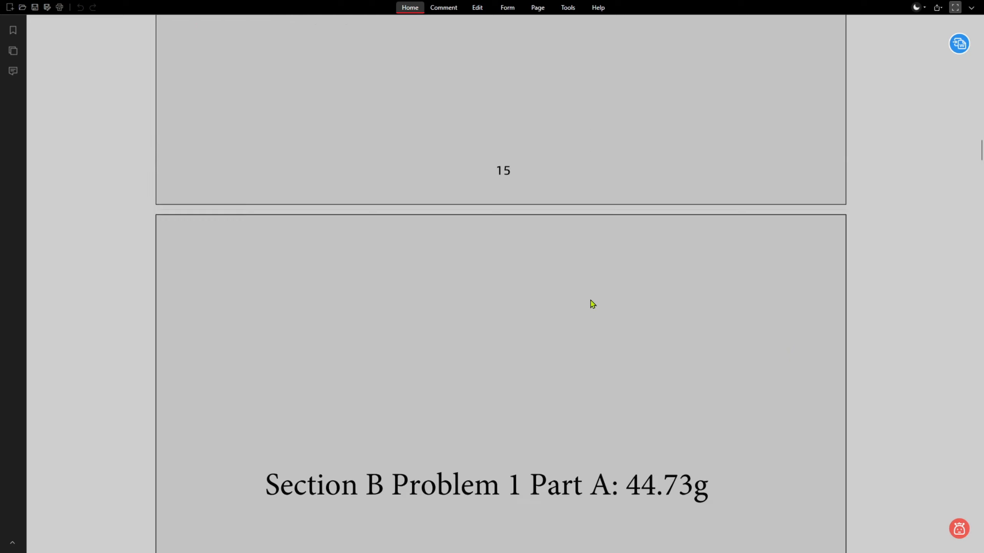
scroll(591, 306, down, 15)
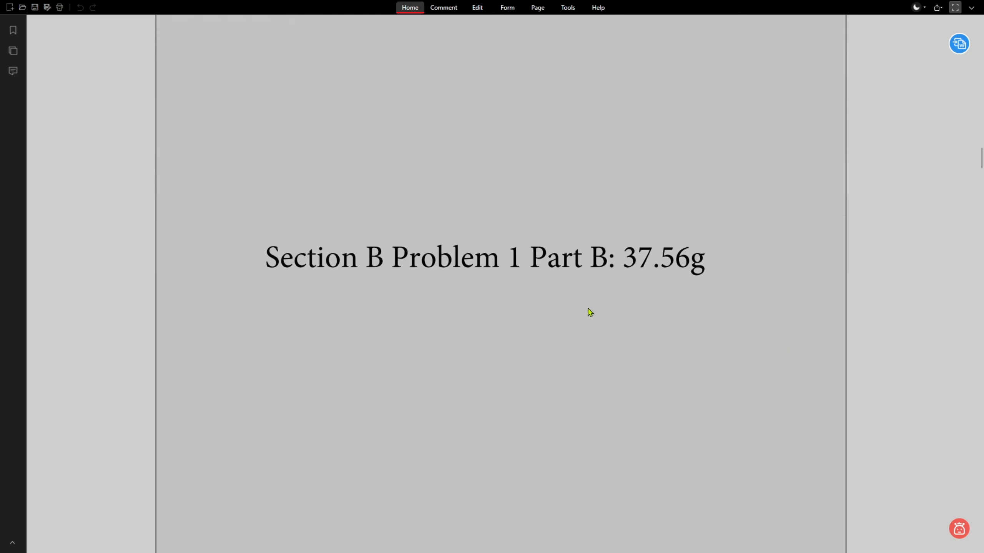